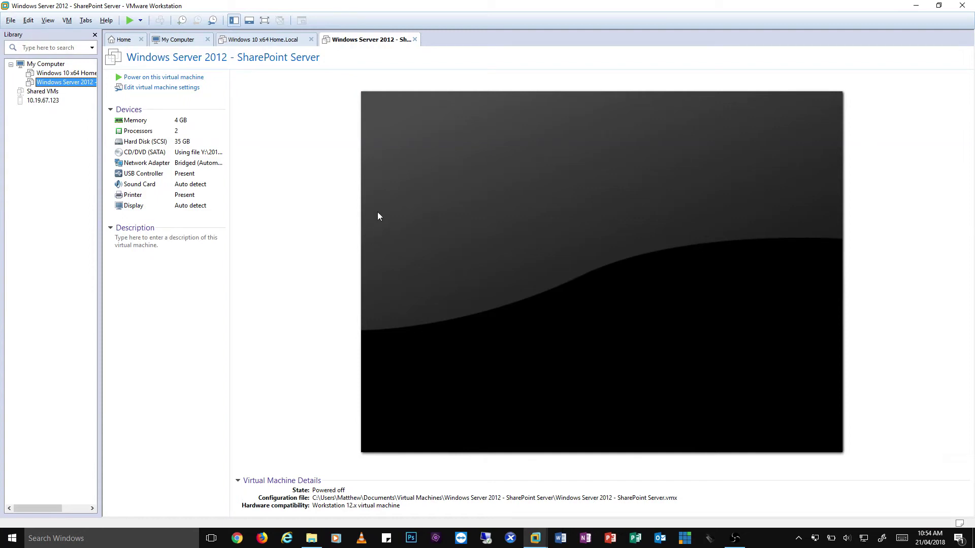
Power on the Windows Server 2012 - SharePoint Server virtual machine so it boots into Windows Setup
left_click(186, 79)
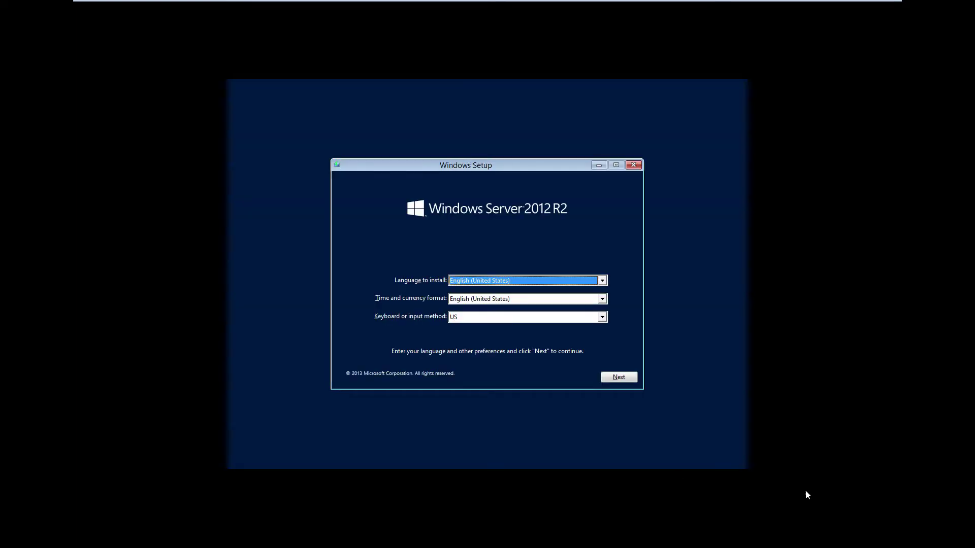
Choose English (Australia) as Windows Setup's time and currency format
left_click(495, 301)
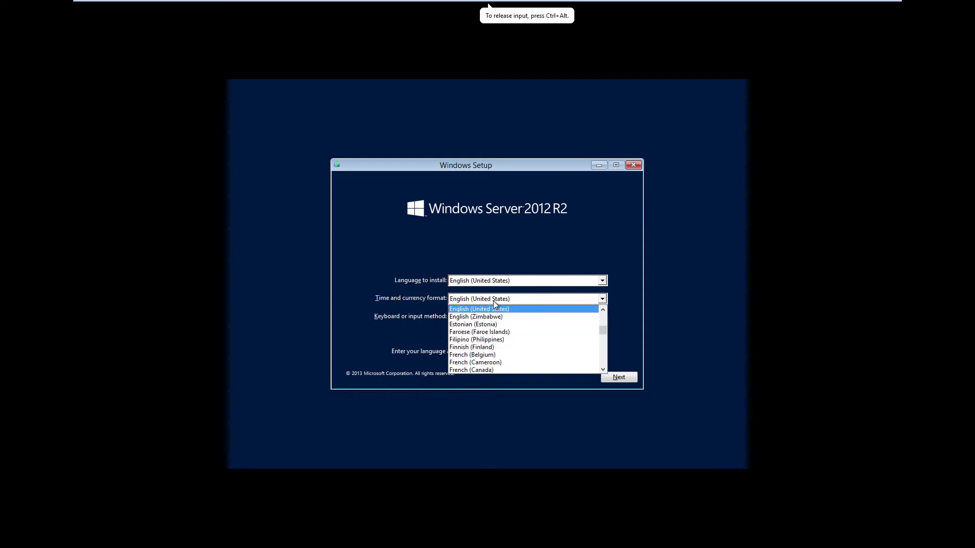
scroll(490, 303, "up", 5)
left_click(484, 308)
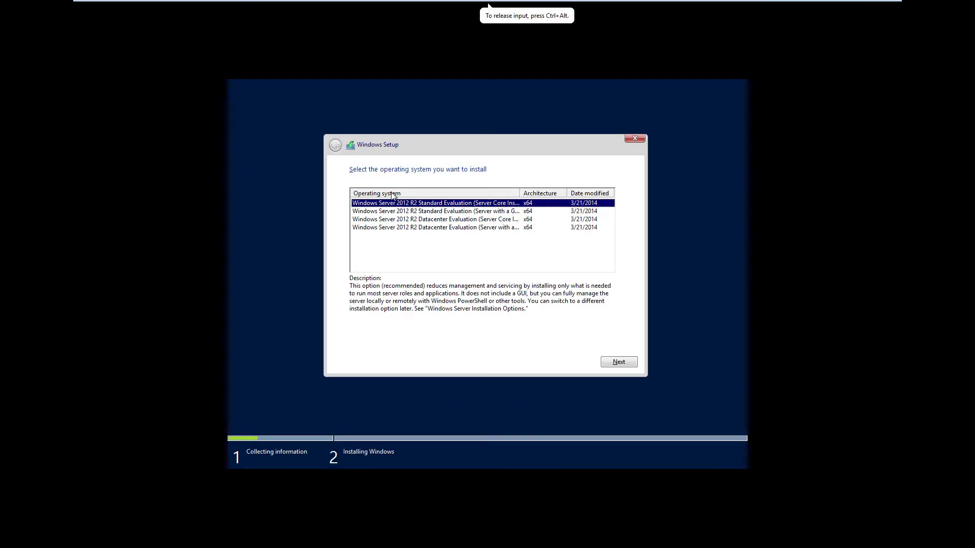
Choose Windows Server 2012 R2 Standard (Server with a GUI) and accept the license terms
left_click(393, 211)
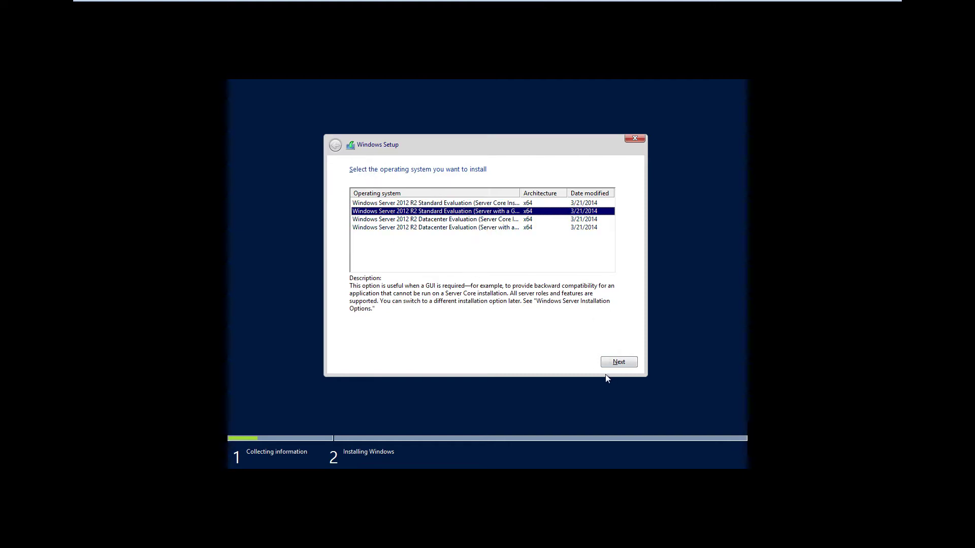
left_click(617, 361)
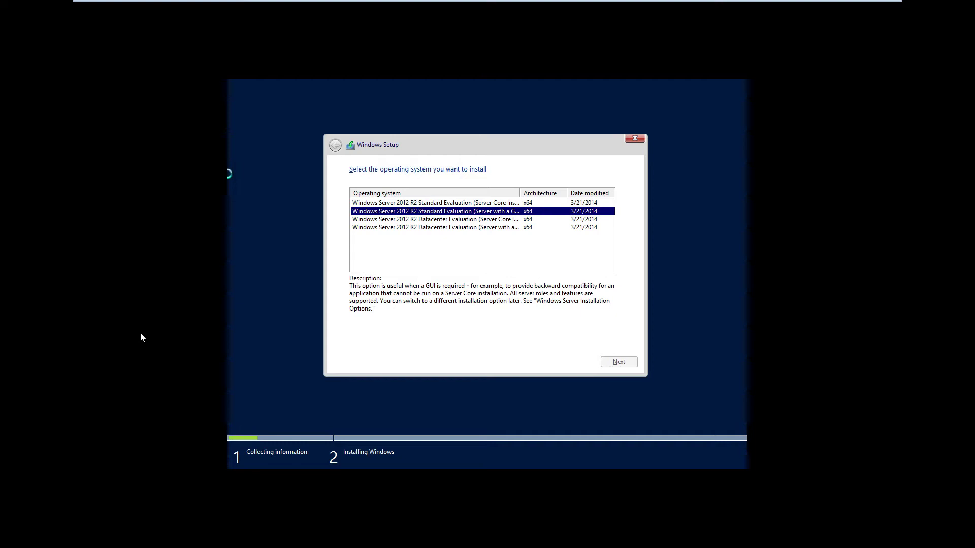
left_click(300, 334)
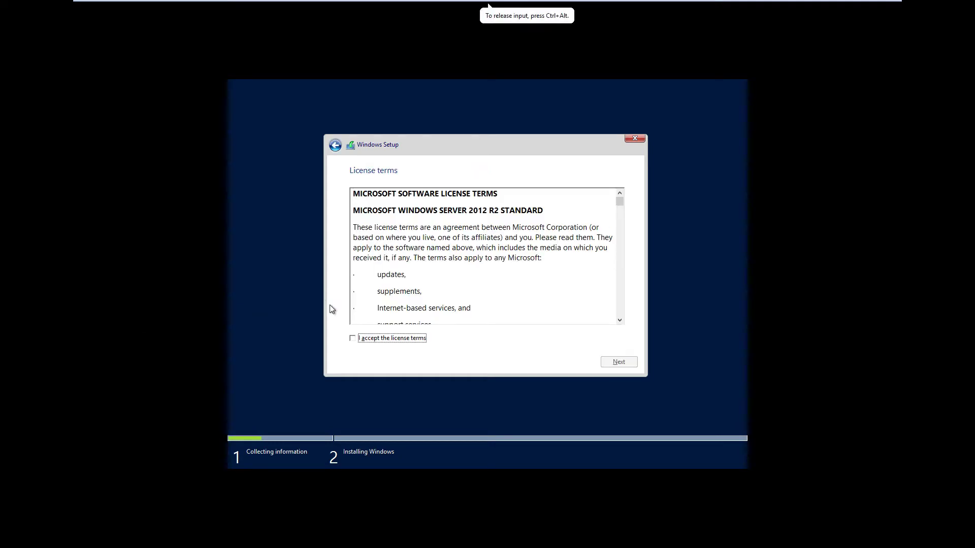
left_click(352, 338)
left_click(609, 361)
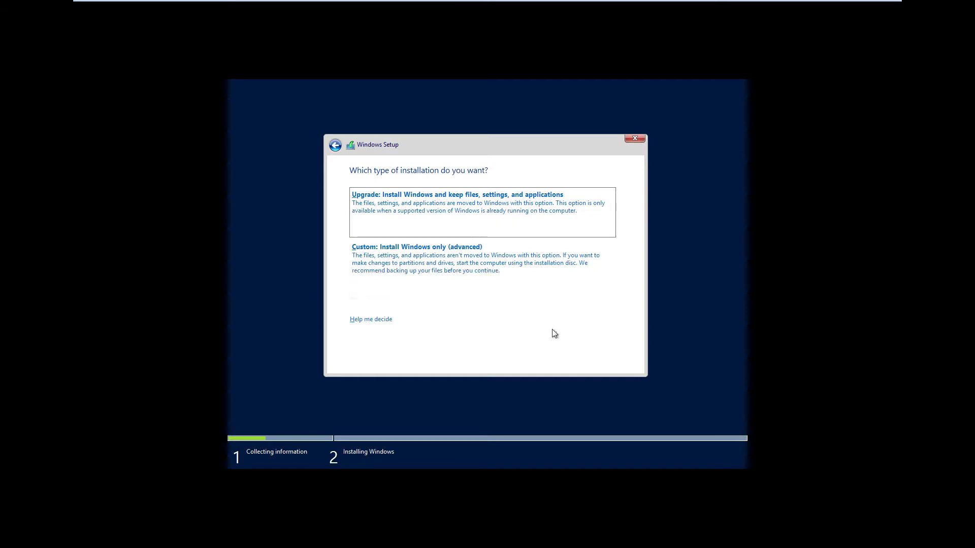
Choose a custom install, create a full-size partition on Drive 0, and install onto Partition 2
left_click(443, 249)
left_click(562, 303)
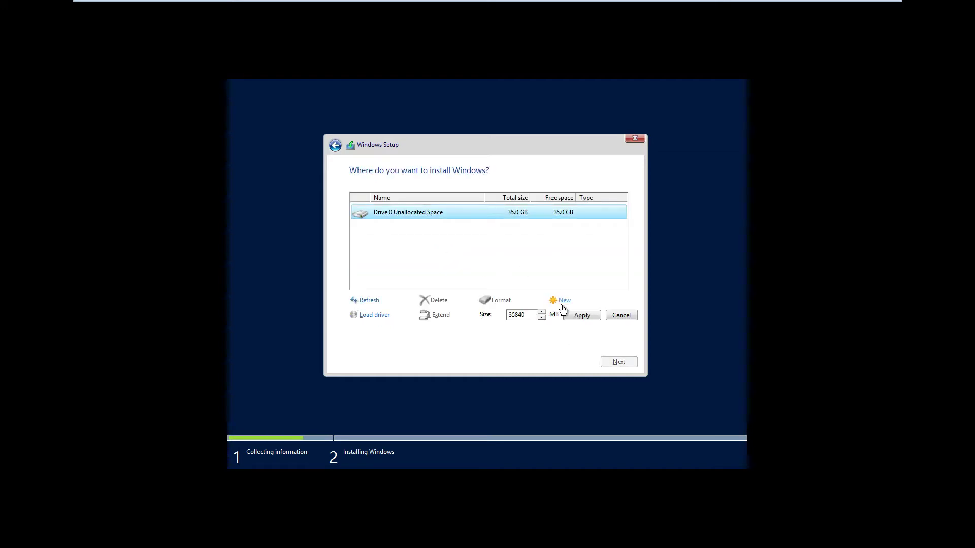
left_click(582, 315)
left_click(553, 314)
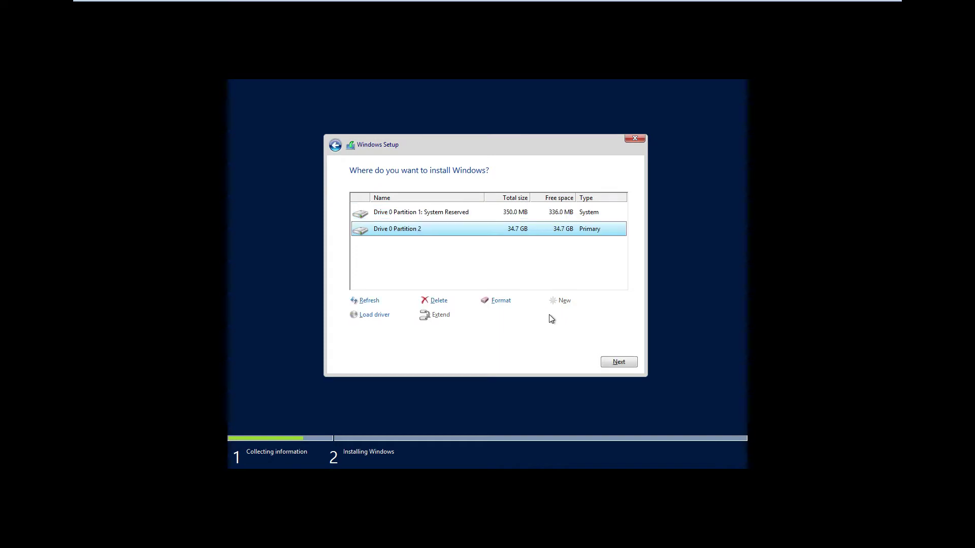
left_click(620, 363)
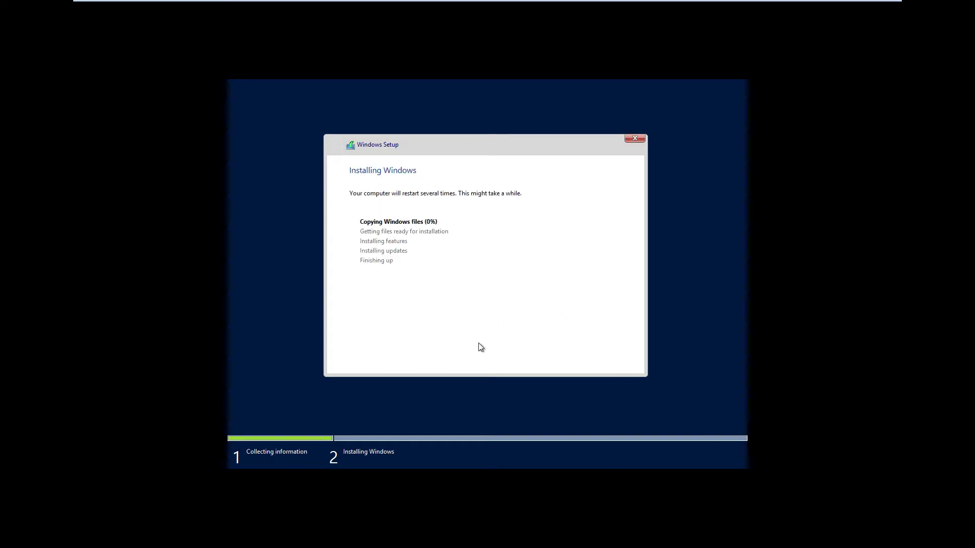
Wait while Windows Setup copies files, installs features and restarts to the Settings page
left_click(241, 246)
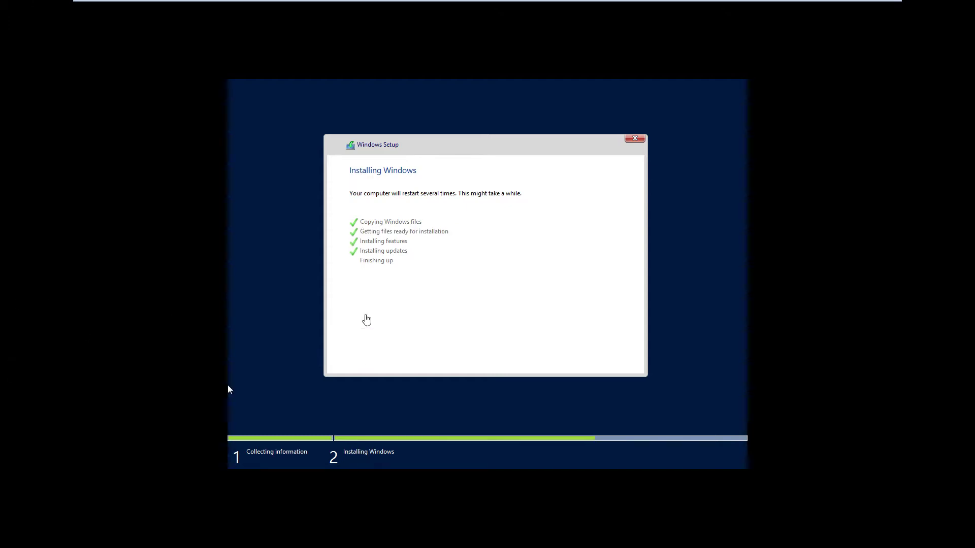
left_click(375, 275)
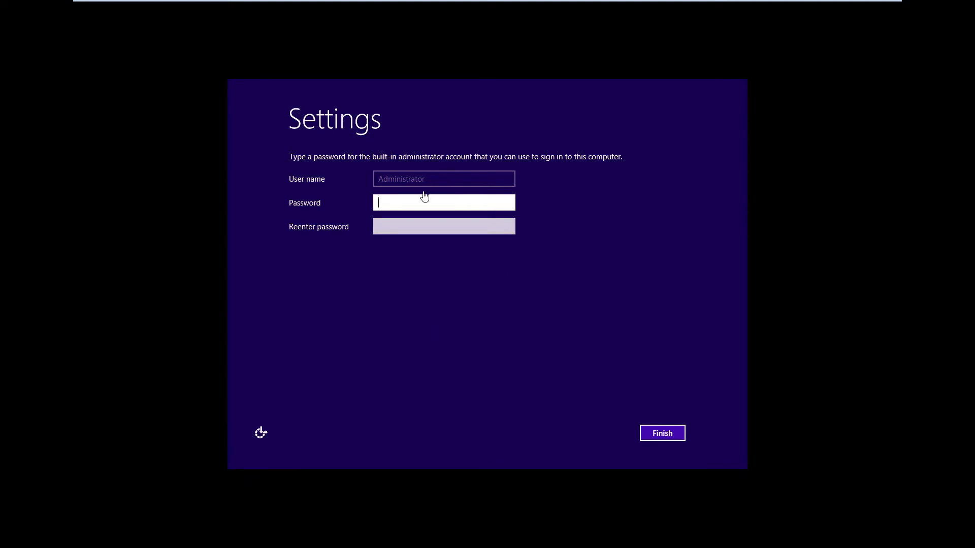
Set the built-in Administrator password, re-entering it after a mismatch, then sign in with it
left_click(409, 197)
type("•••••••••••••")
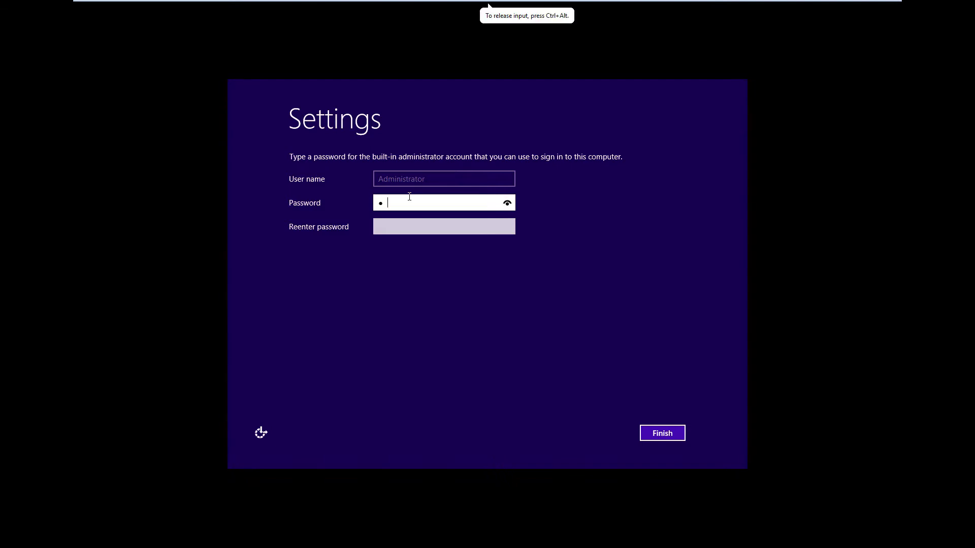
key("Tab")
type("••••••••••")
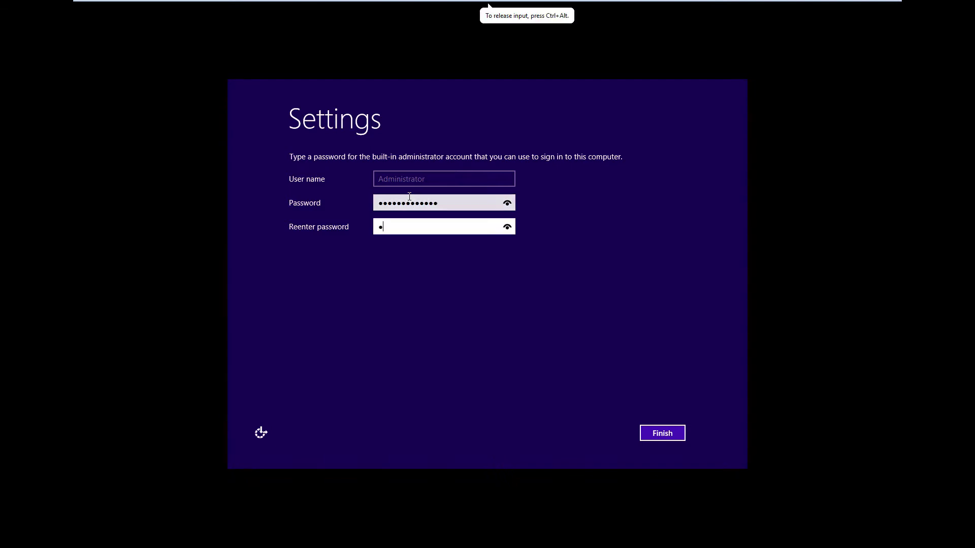
type("•••")
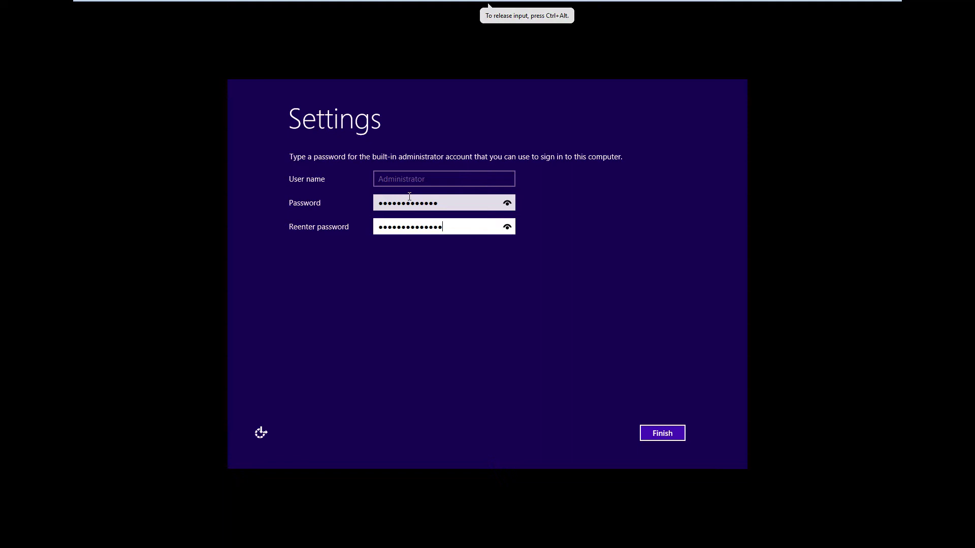
key("Return")
type("•••••••••••")
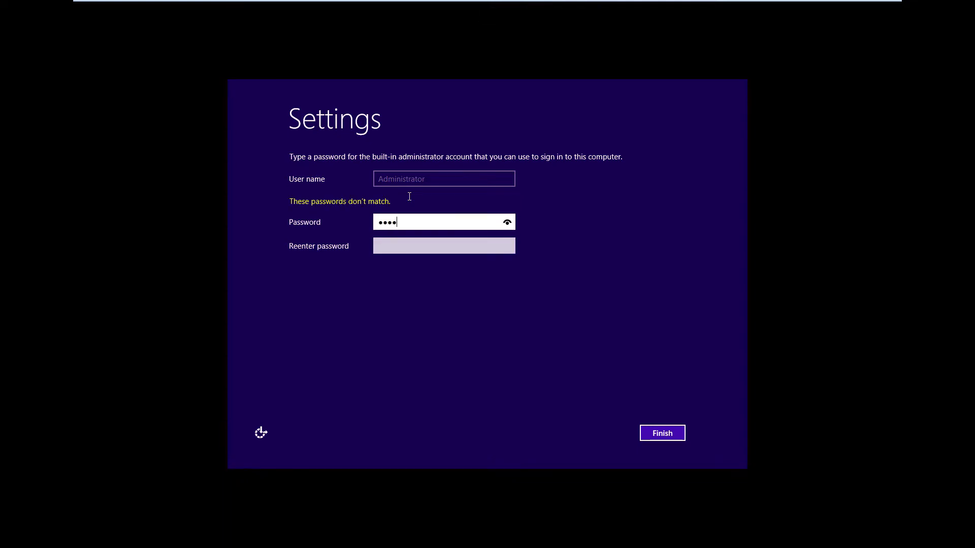
type("•••")
key("Tab")
type("••••••")
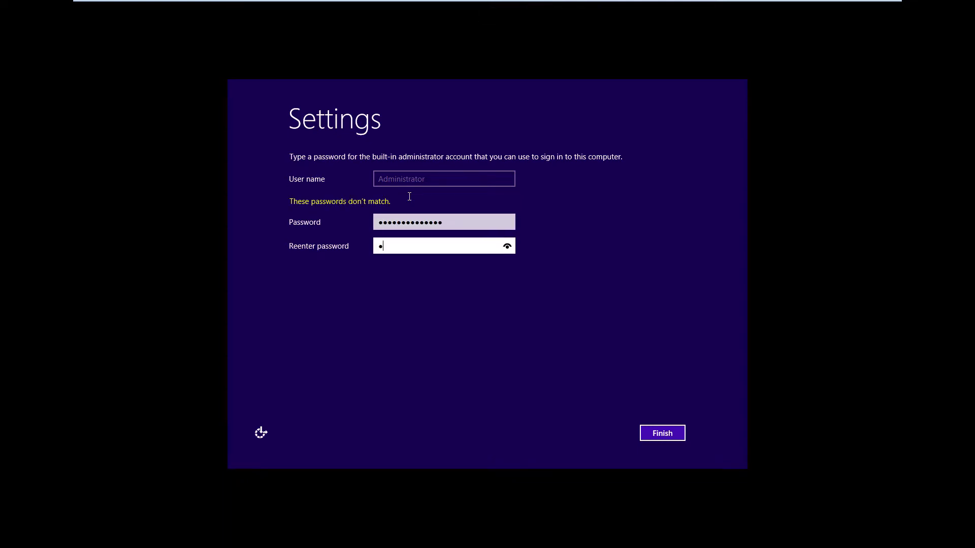
type("••••••••")
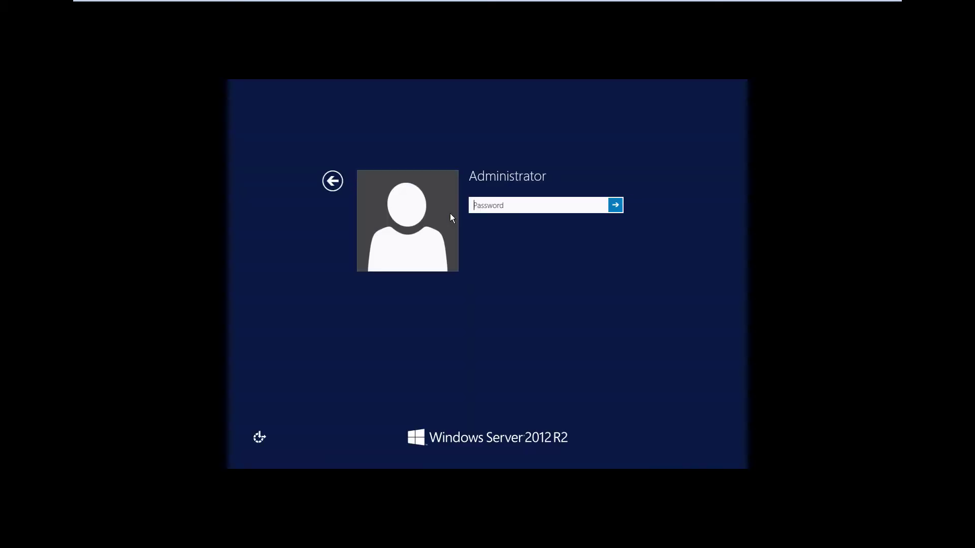
type("••••••••••••••")
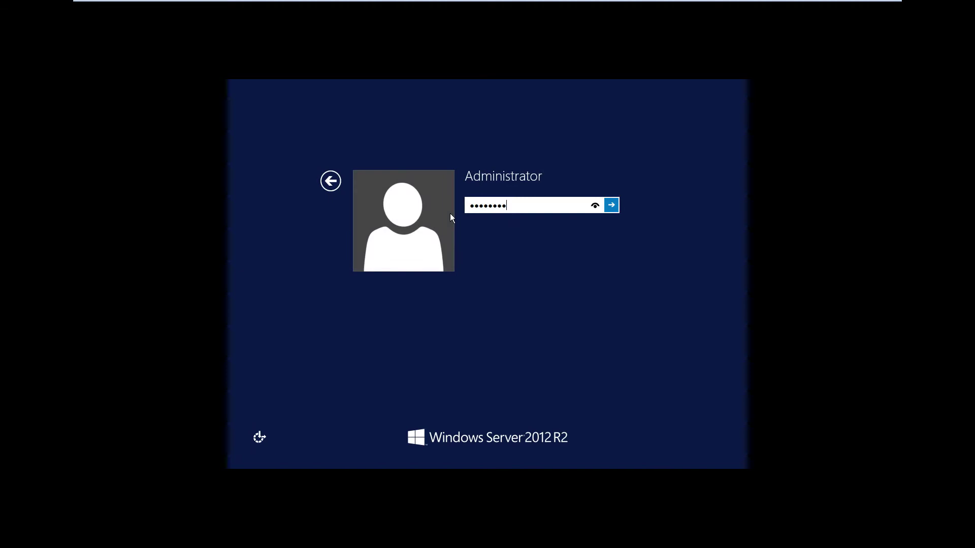
key("Return")
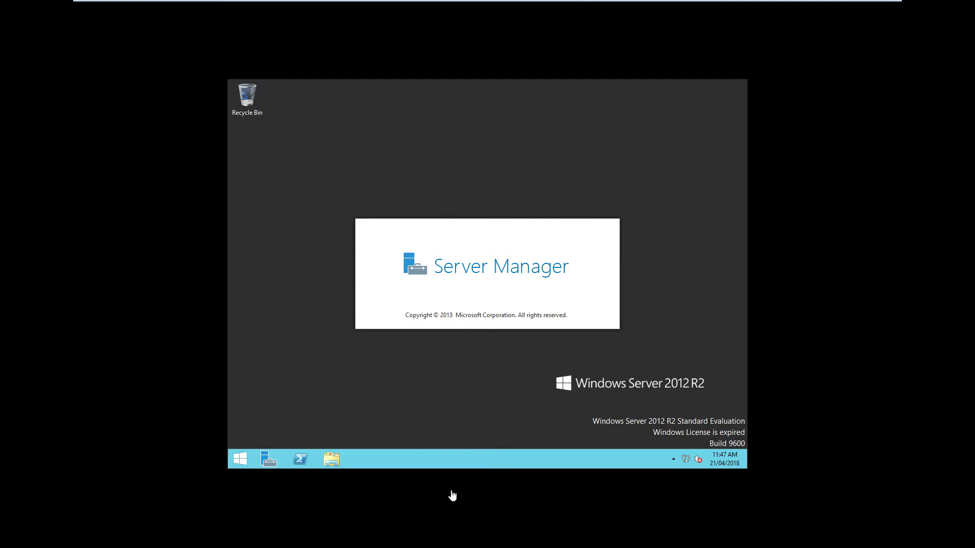
Change the desktop's screen resolution to 1920 × 1080 and keep the new settings
right_click(305, 142)
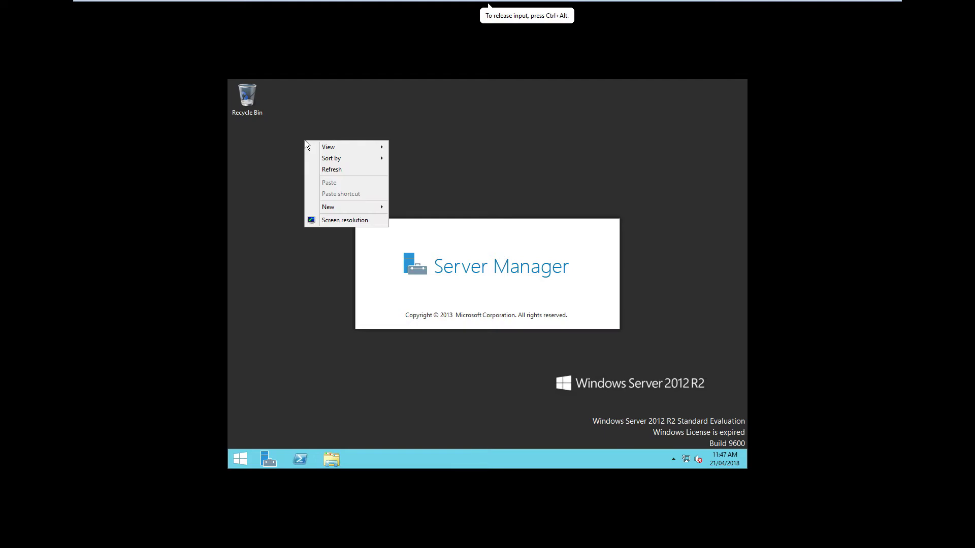
left_click(342, 220)
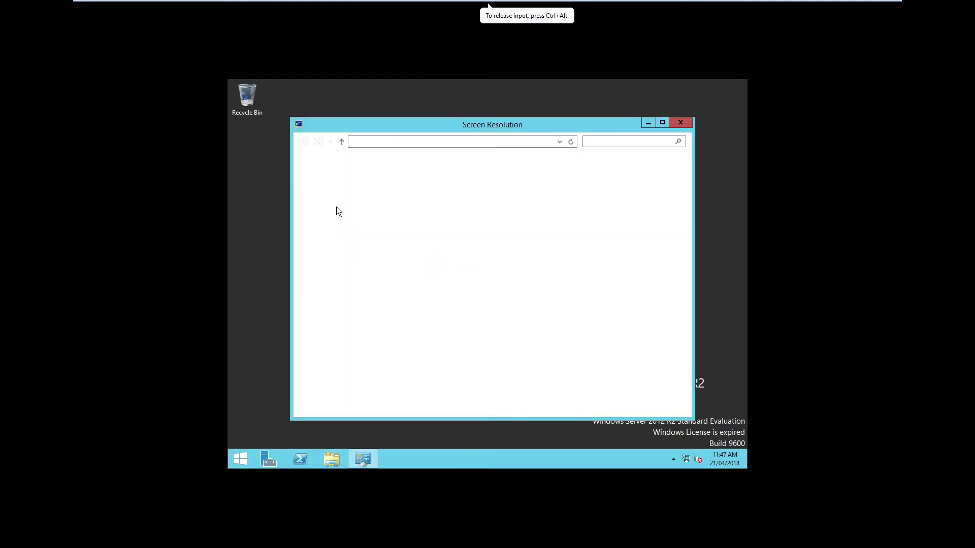
left_click(428, 266)
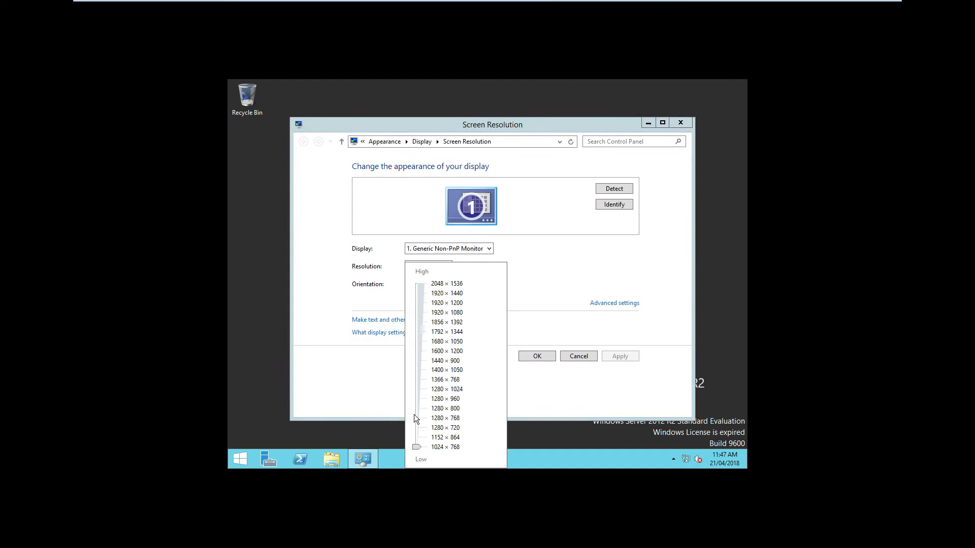
left_click(418, 332)
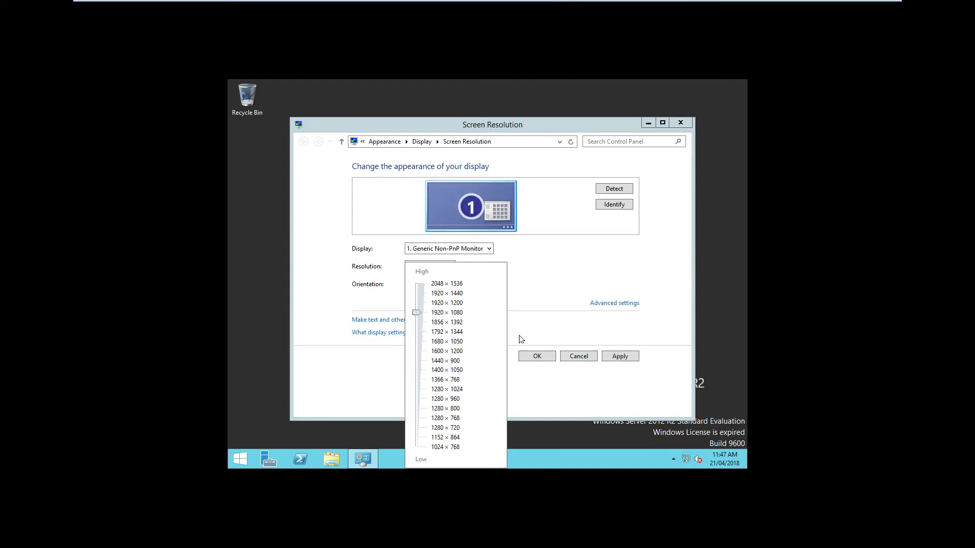
left_click(604, 360)
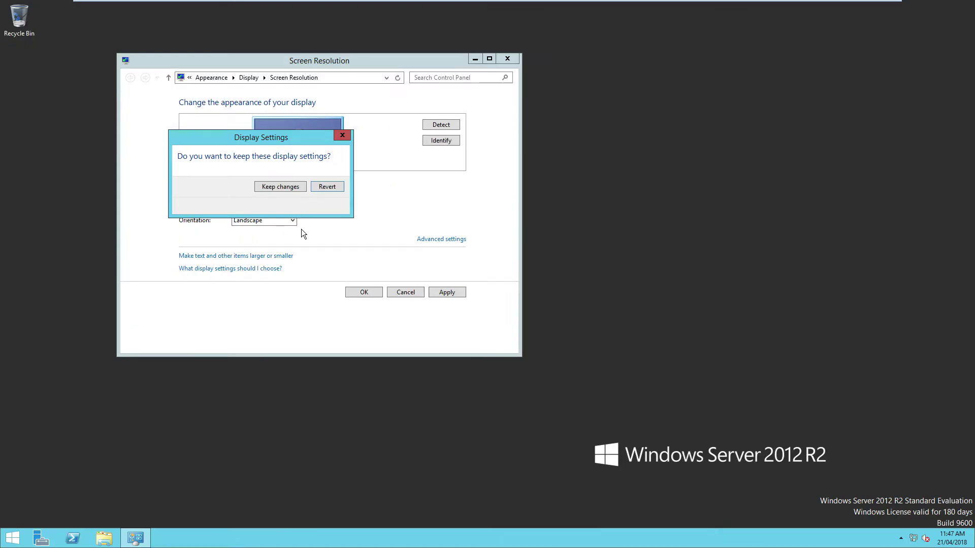
key("alt+k")
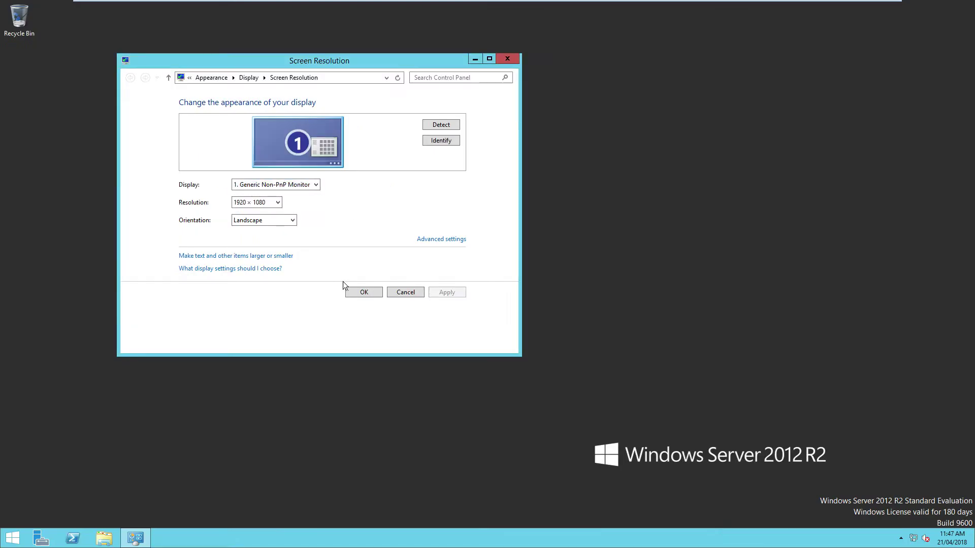
left_click(365, 292)
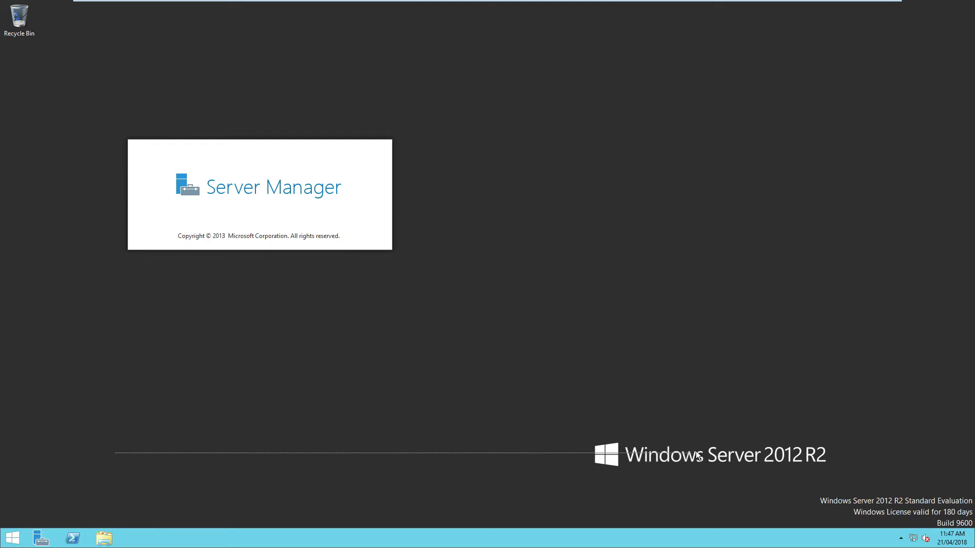
Open System Properties from Server Manager's Local Server page, showing computer name WIN-LOPEF13UHG1
left_click(589, 240)
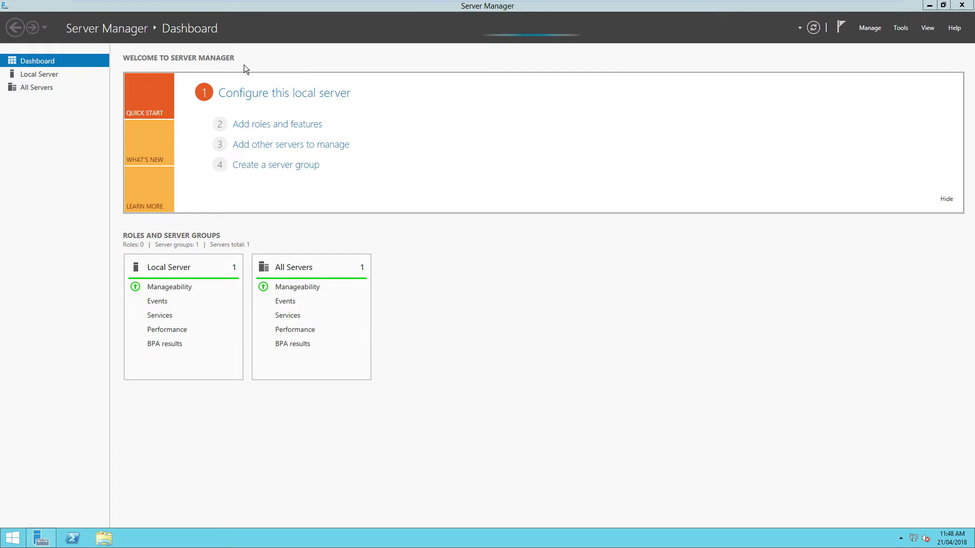
left_click(287, 94)
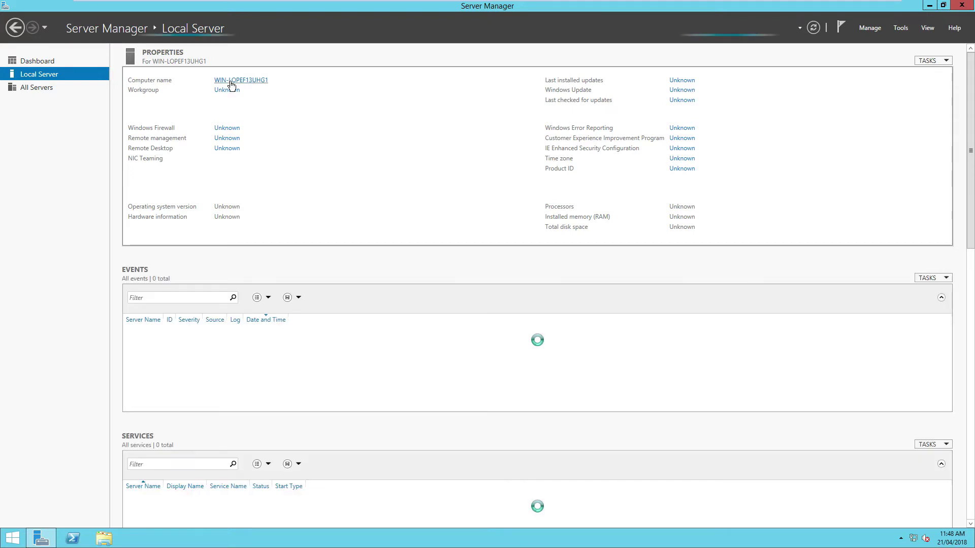
left_click(231, 80)
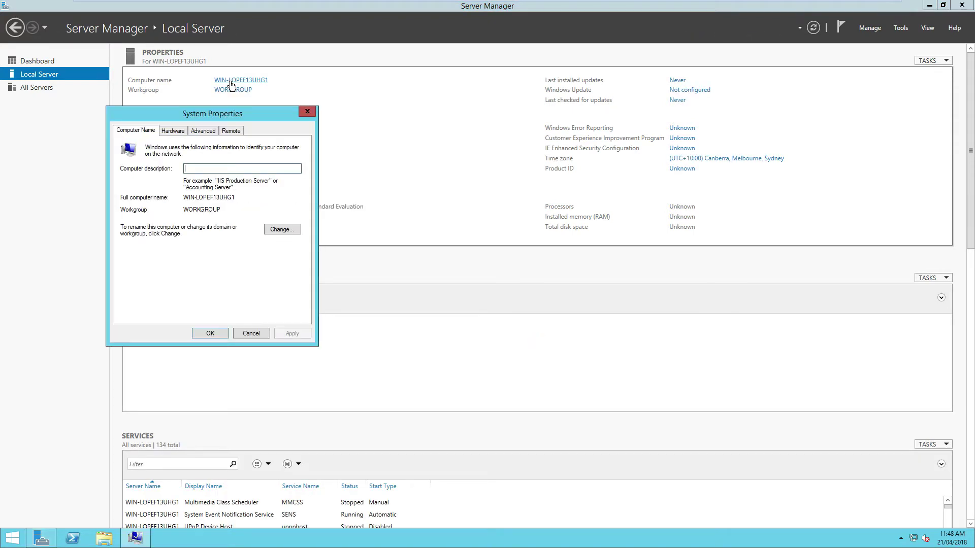
Change the computer name from WIN-LOPEF13UHG1 to SP-1 and enter home as its domain
left_click(282, 230)
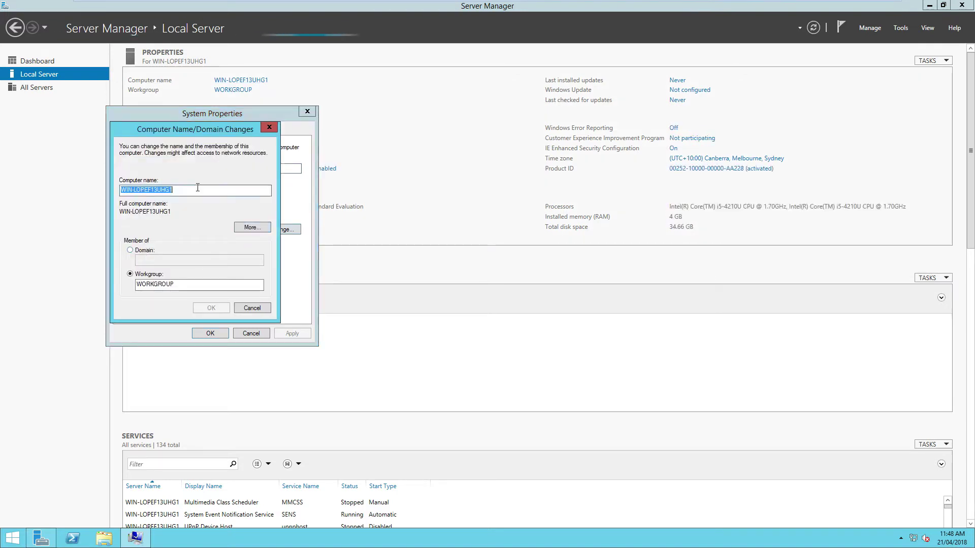
key("BackSpace")
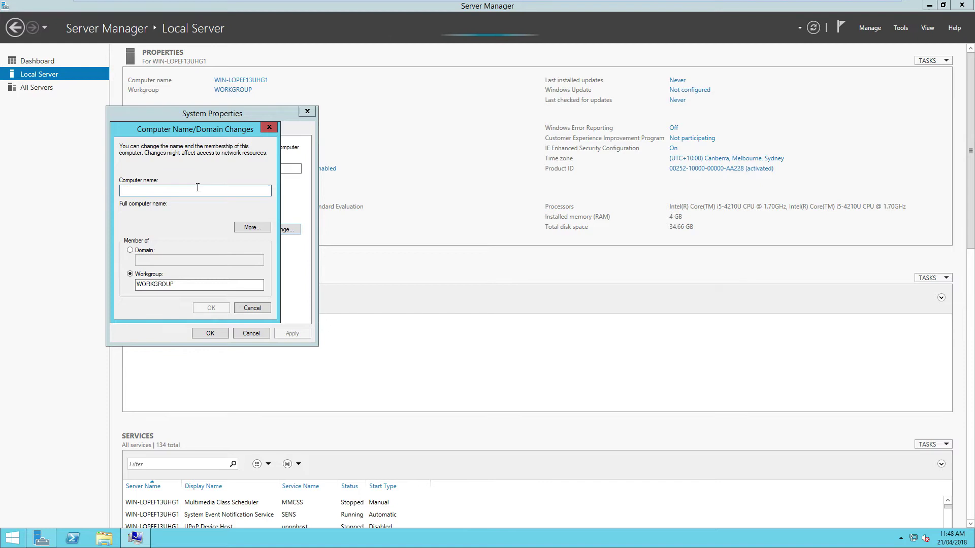
type("SP-1")
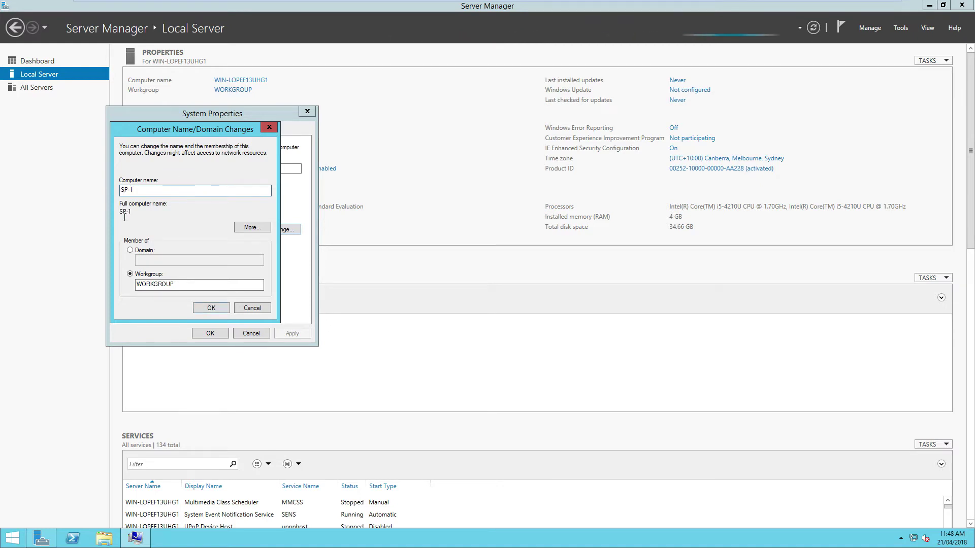
left_click(131, 250)
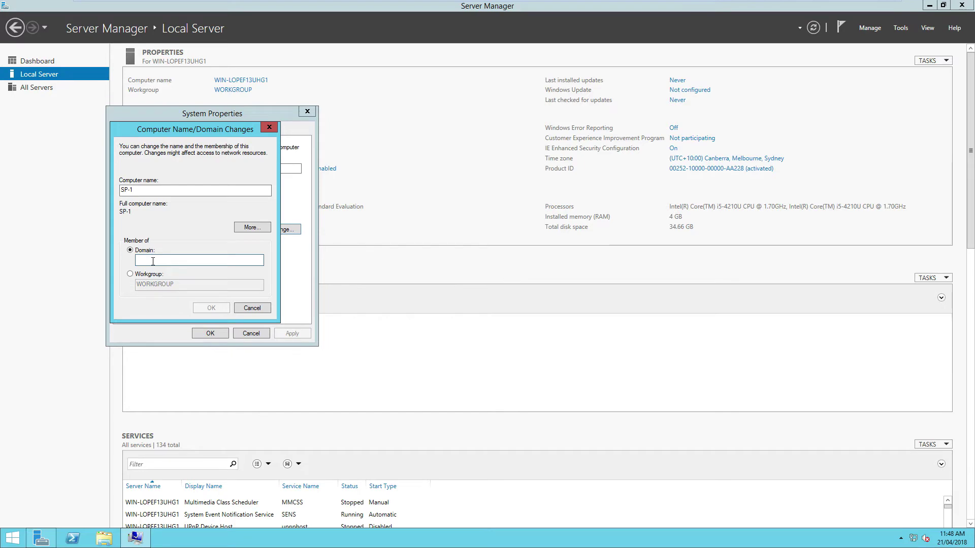
left_click(153, 260)
type("home")
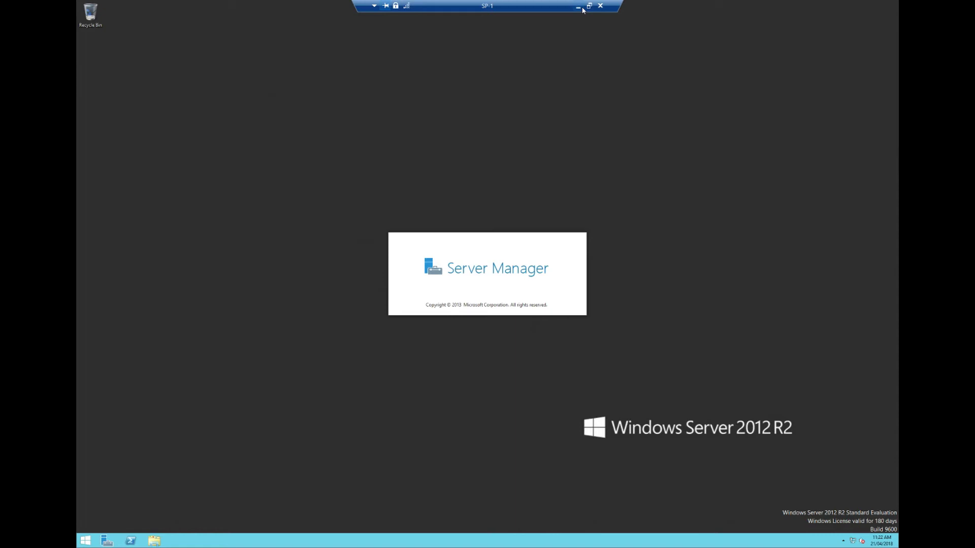
Open the \\MPAL-FS share and browse to Resources - IT > 16. SharePoint > SharePoint 2010
key("super+r")
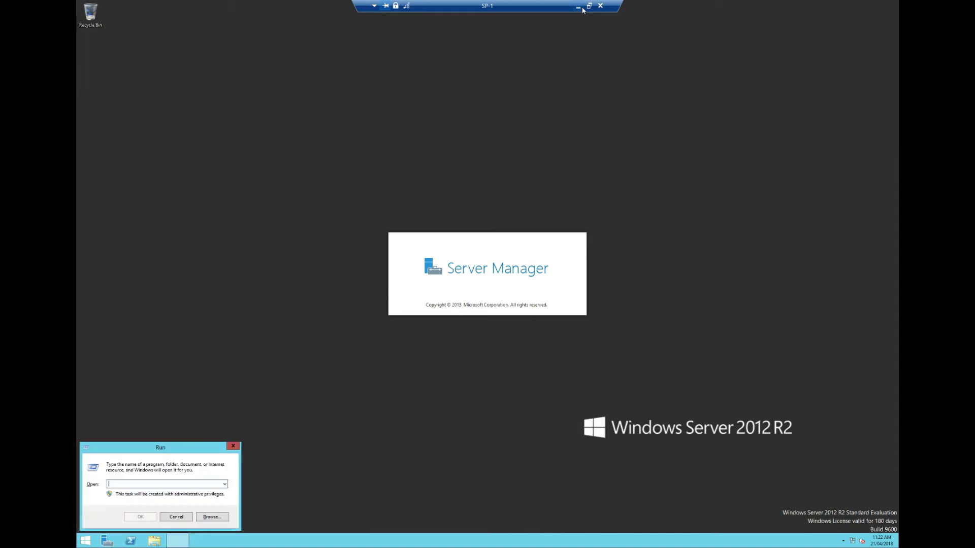
type("\\")
type("mpal-")
type("MPAL-Serv")
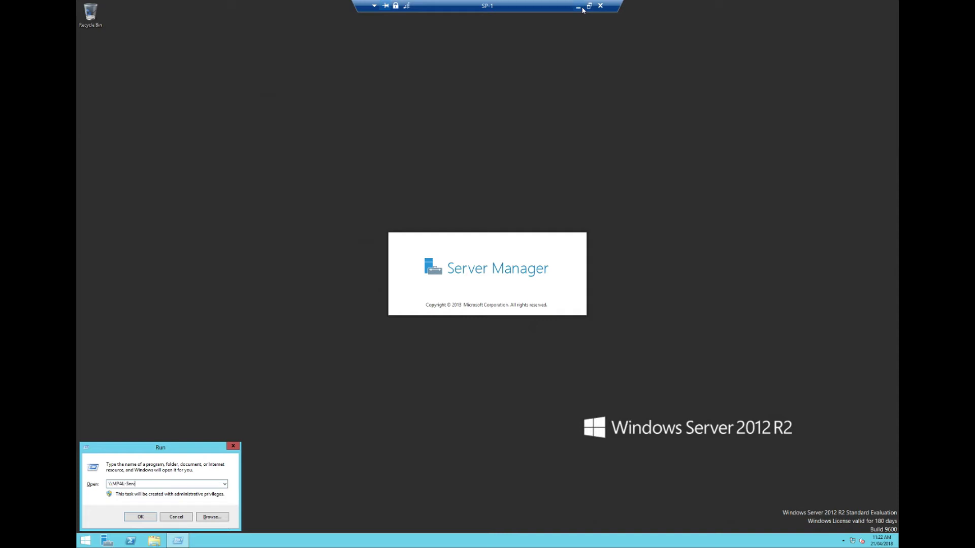
key("Return")
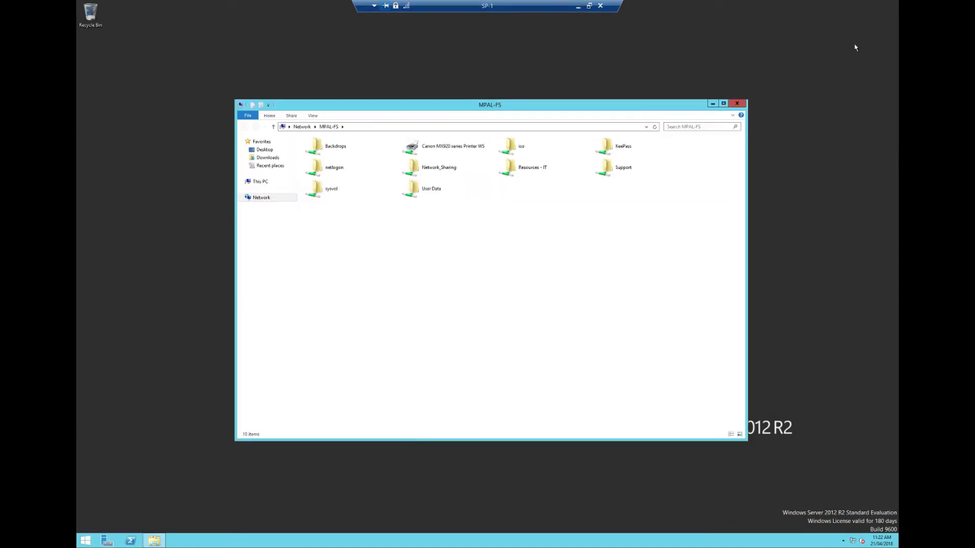
left_click(540, 175)
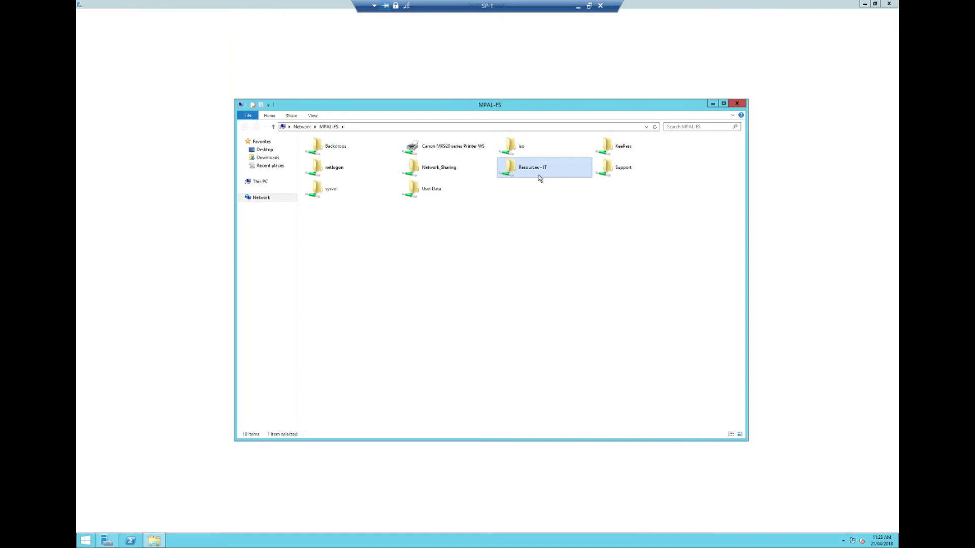
double_click(540, 175)
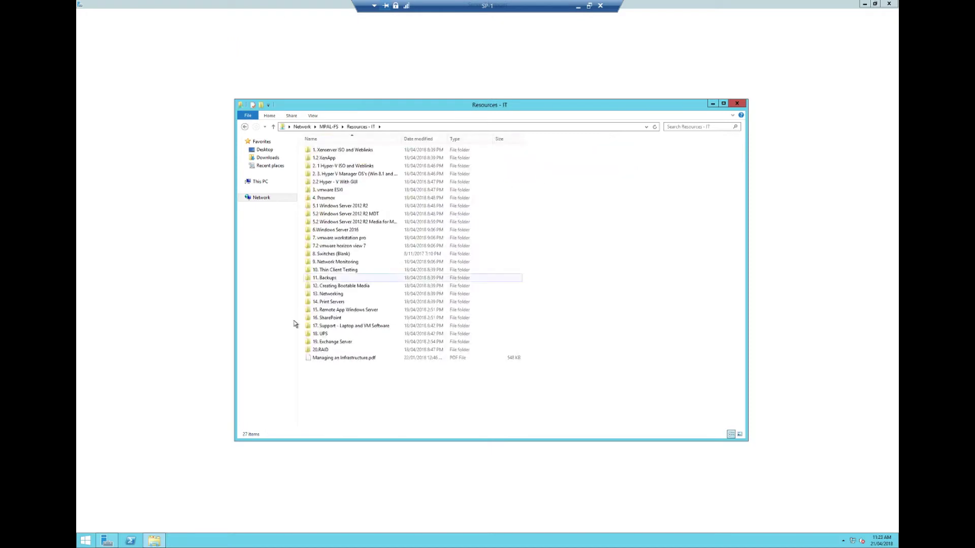
left_click(337, 317)
key("Return")
left_click(335, 150)
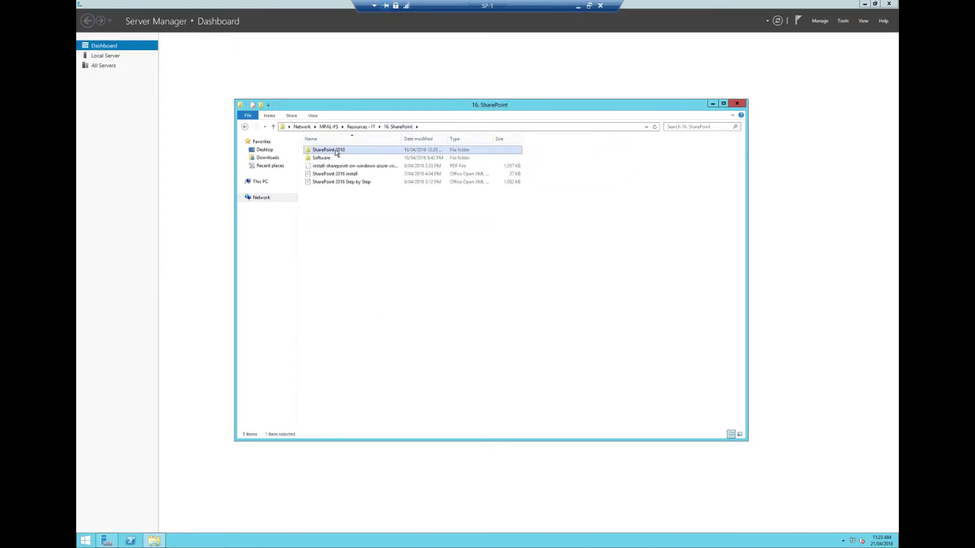
double_click(335, 151)
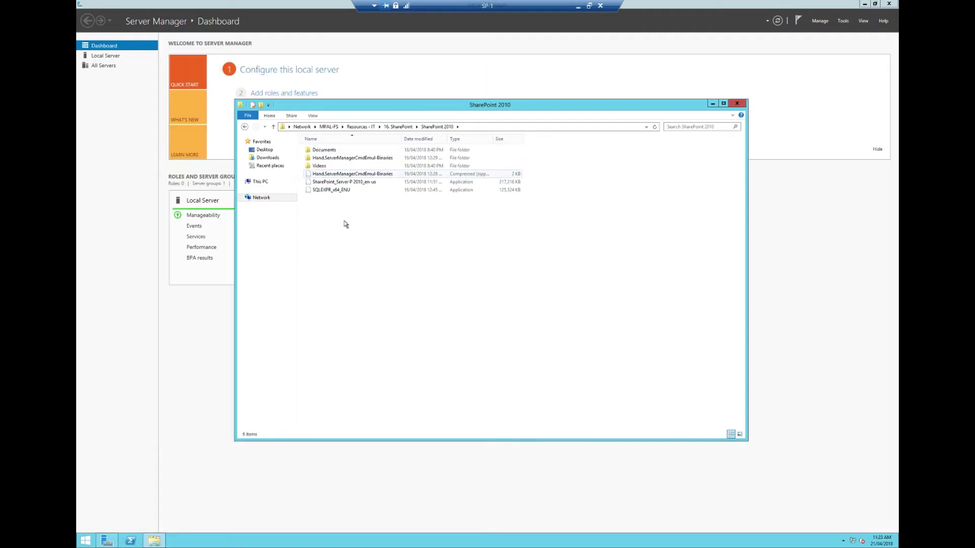
Select the Hand.ServerManagerCmdEmul-Binaries zip and the SharePoint server installer
left_click_drag(349, 241, 369, 261)
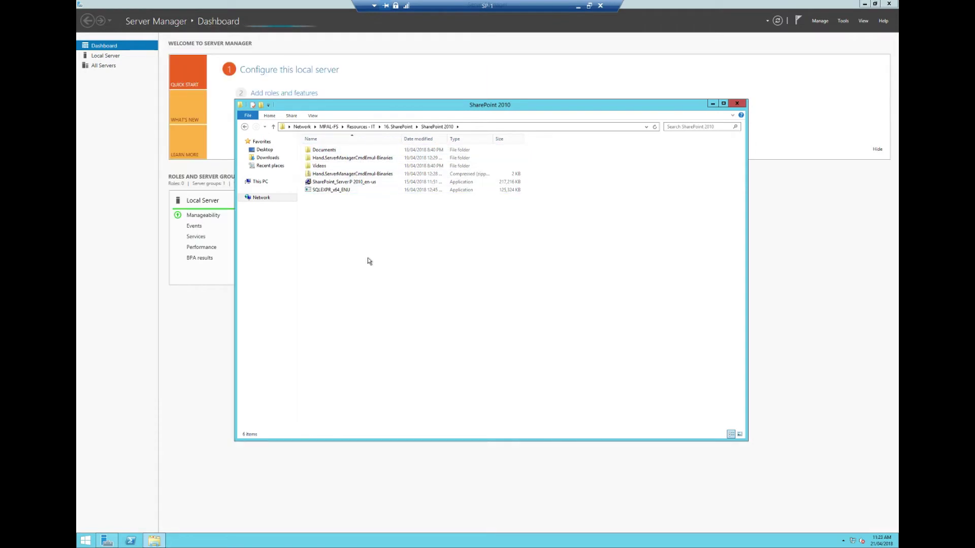
left_click(336, 174)
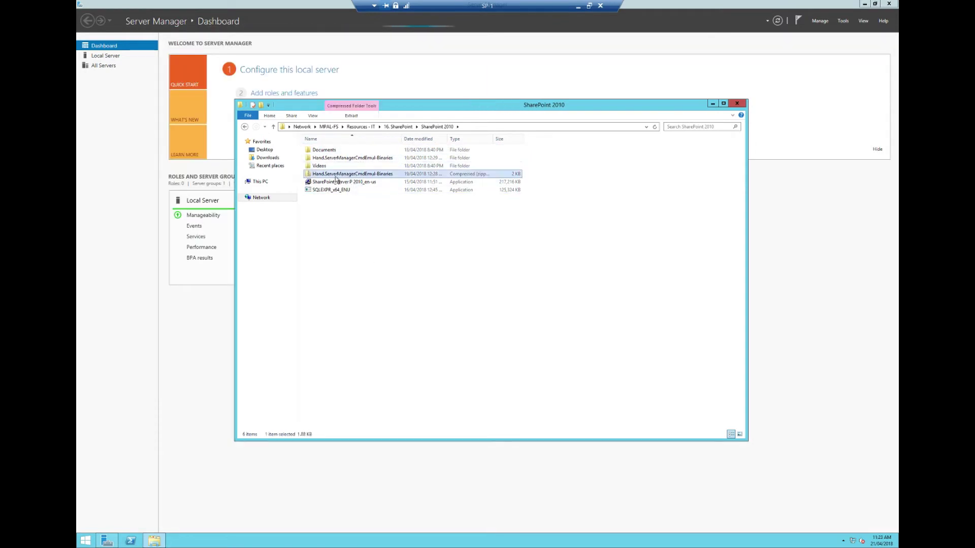
left_click(336, 183, "ctrl")
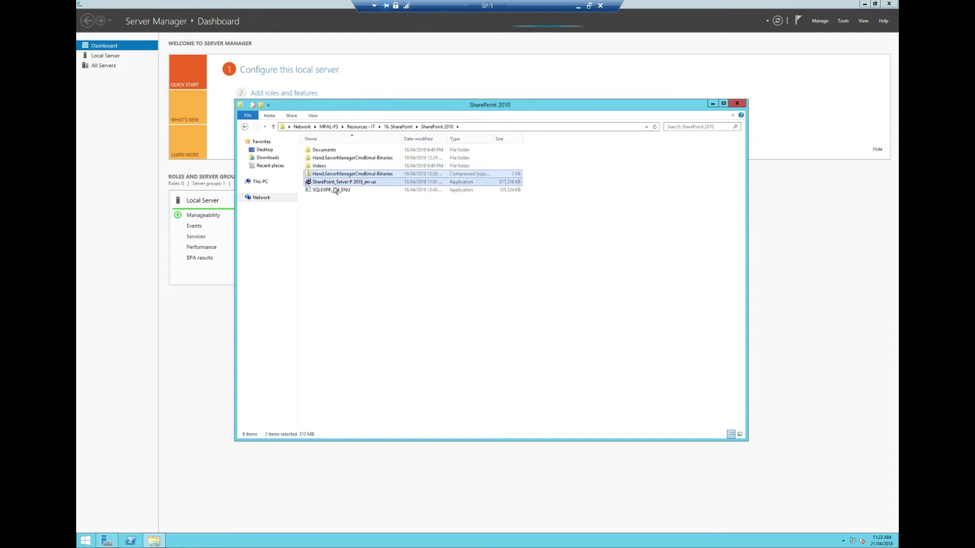
Copy the SharePoint installer, SQLEXPR_x64_ENU and the emulator zip to the Desktop
left_click(335, 190, "ctrl")
left_click_drag(335, 191, 270, 151)
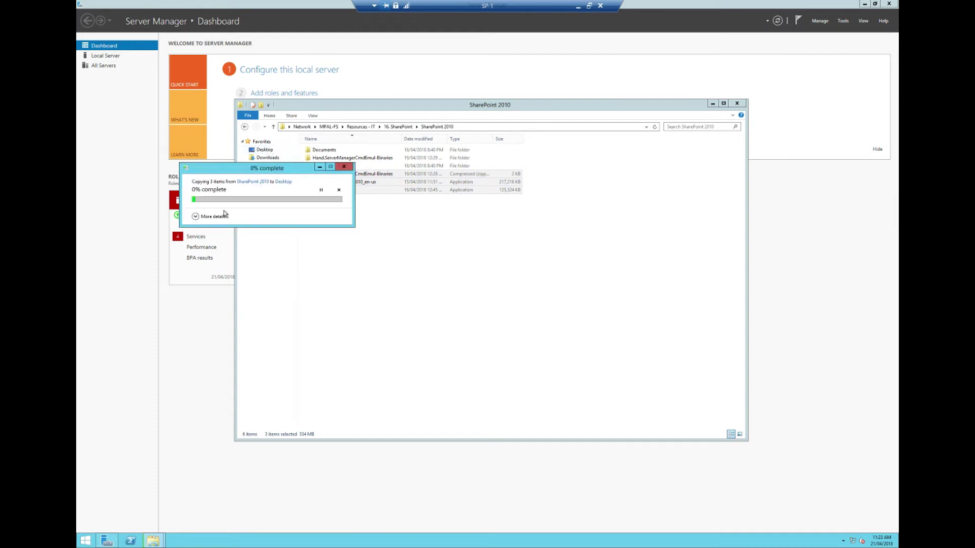
left_click(218, 217)
left_click(372, 290)
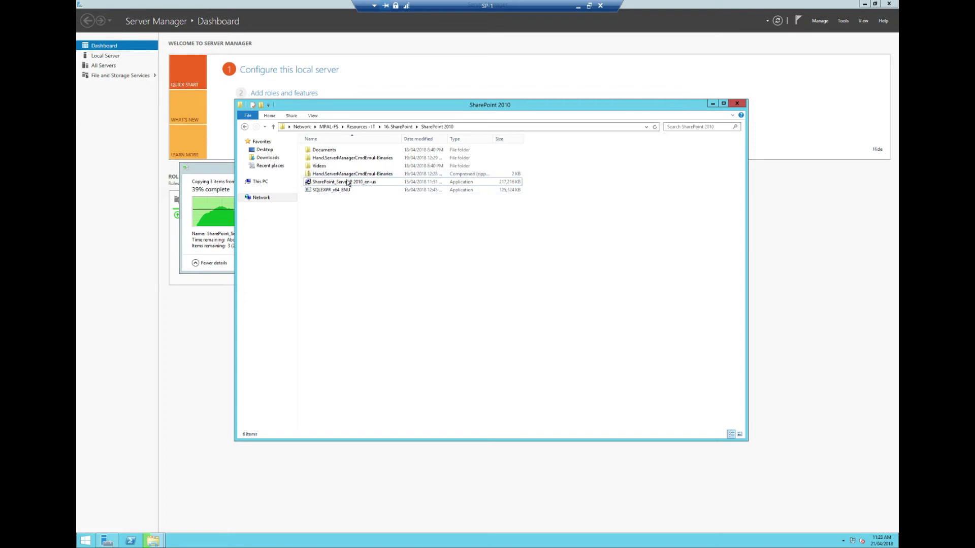
Look inside the Hand.ServerManagerCmdEmul-Binaries zip, then hide the dashboard's welcome panel
left_click(376, 174)
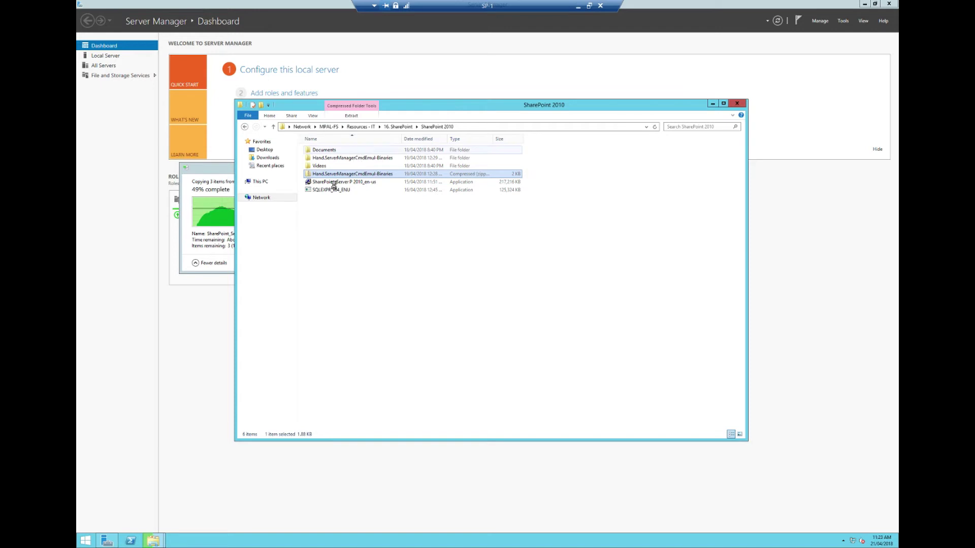
double_click(376, 174)
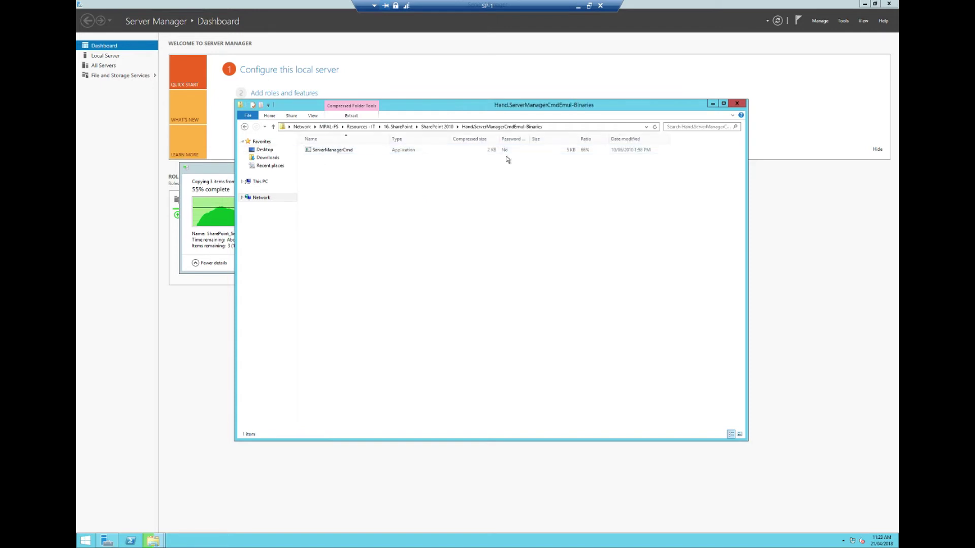
left_click(711, 104)
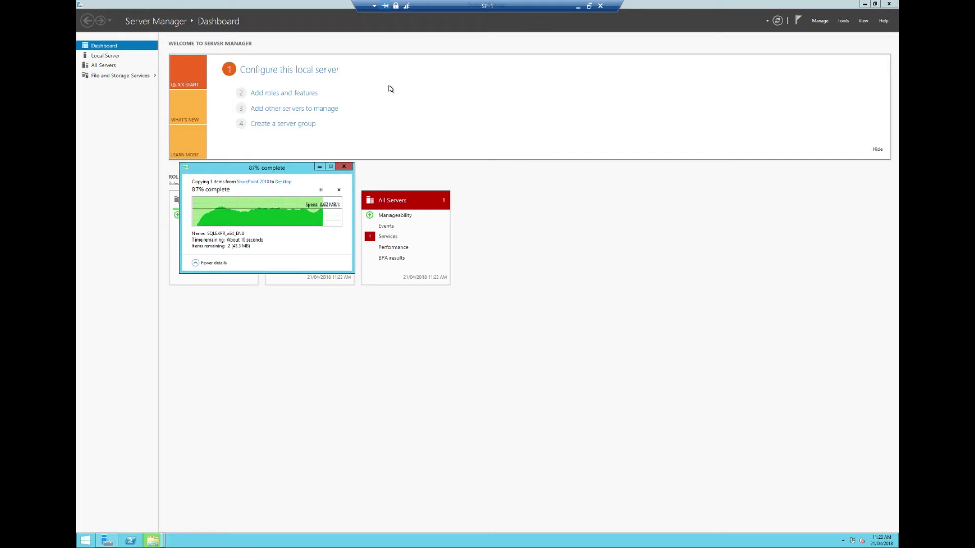
left_click(877, 150)
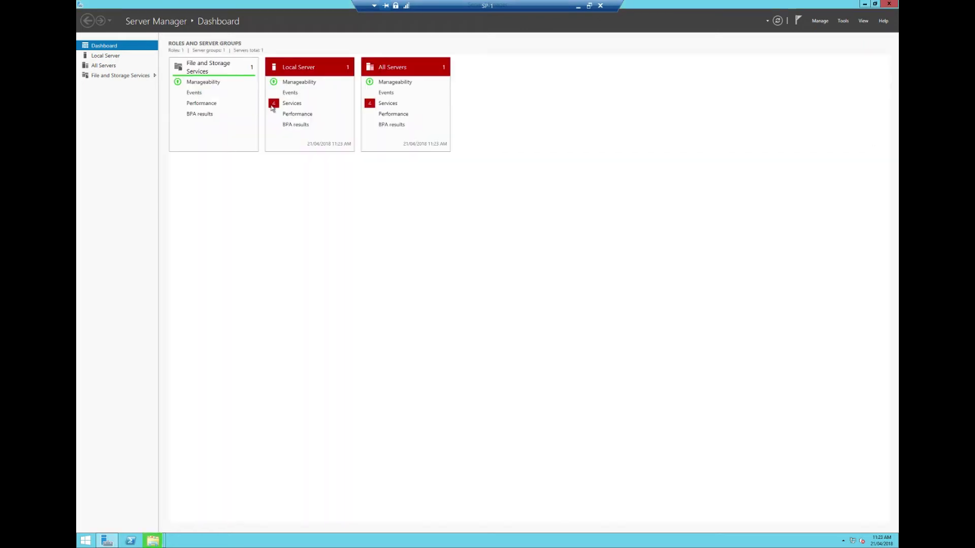
Turn Windows Firewall off for domain, private and public networks, then minimize Server Manager
left_click(108, 55)
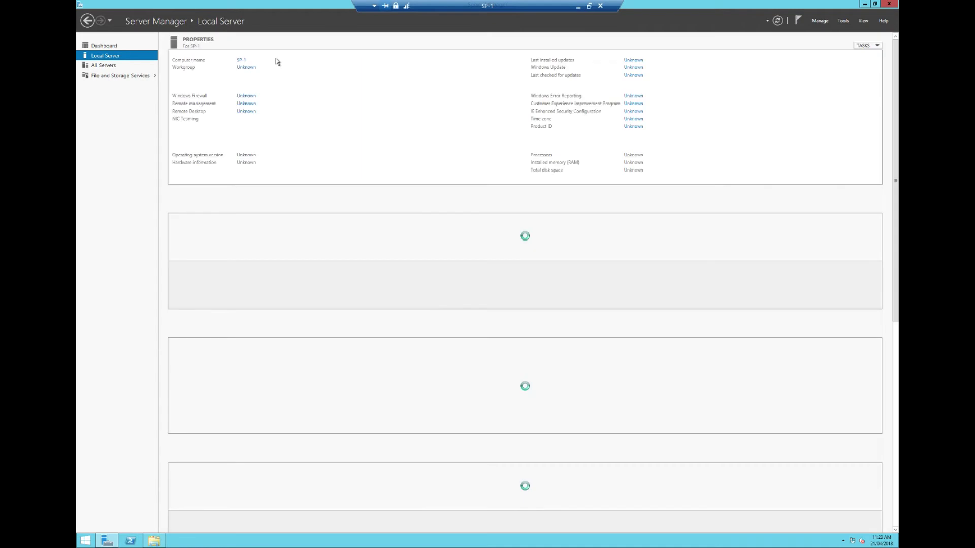
left_click(246, 96)
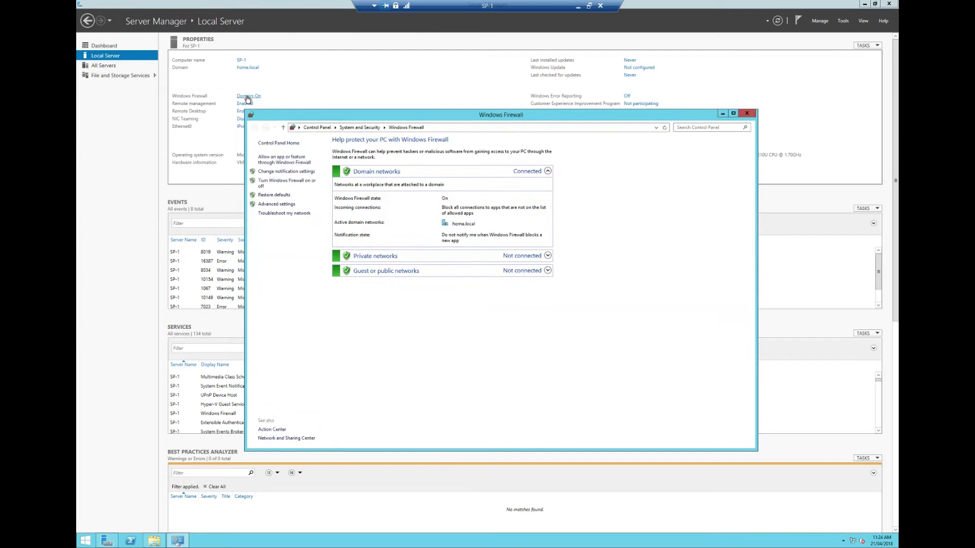
left_click(277, 186)
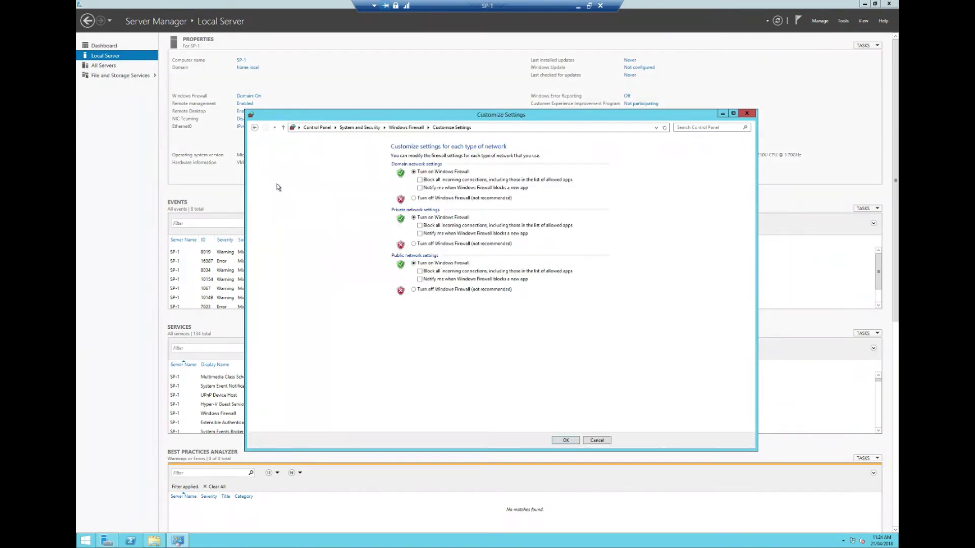
left_click(423, 199)
left_click(424, 245)
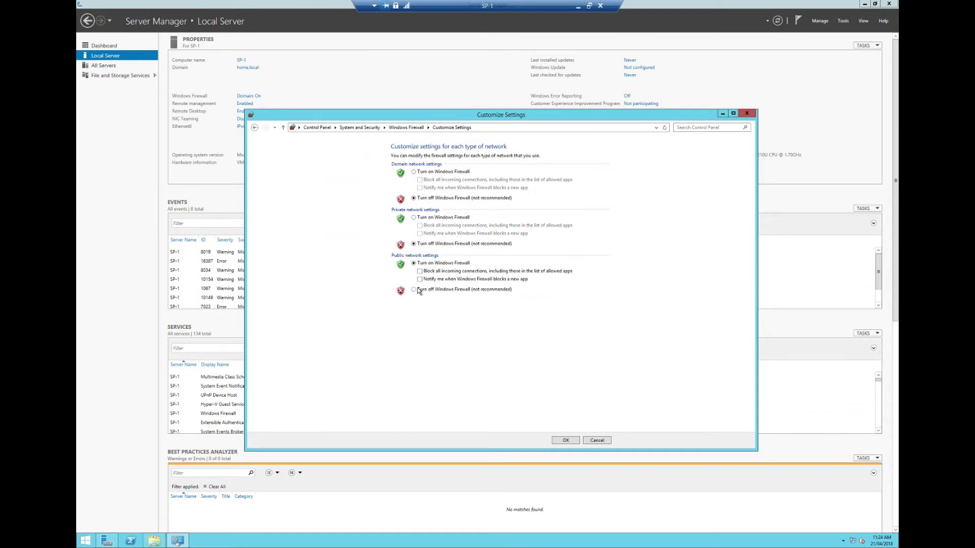
left_click(418, 291)
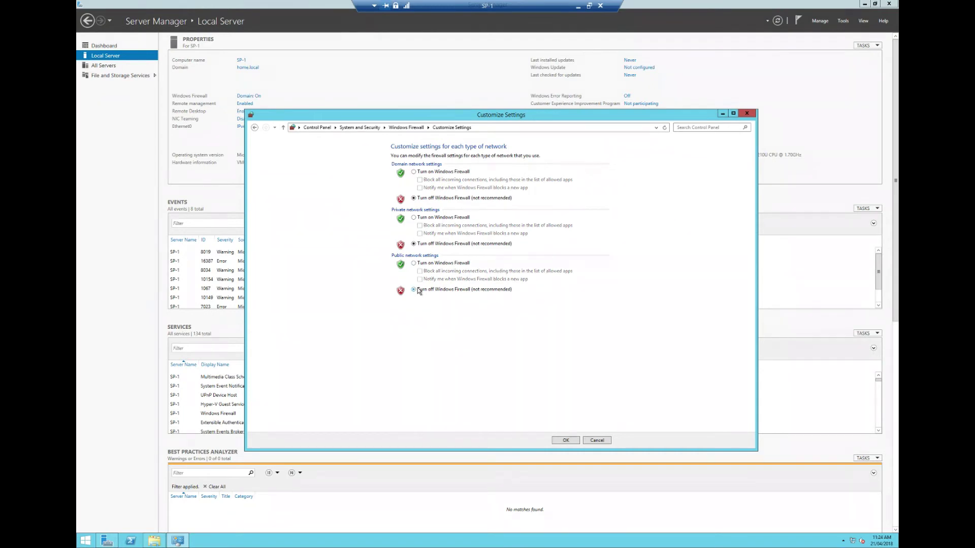
left_click(566, 441)
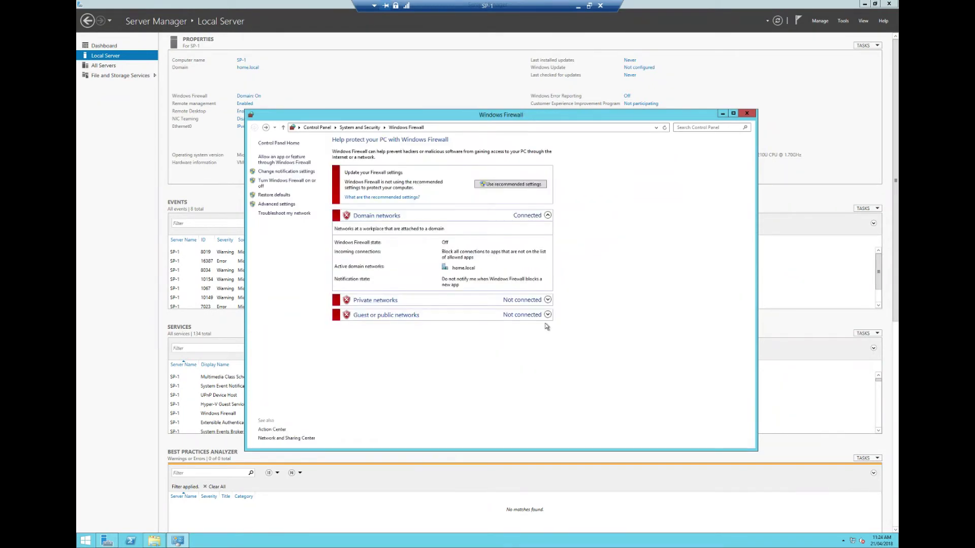
left_click(747, 114)
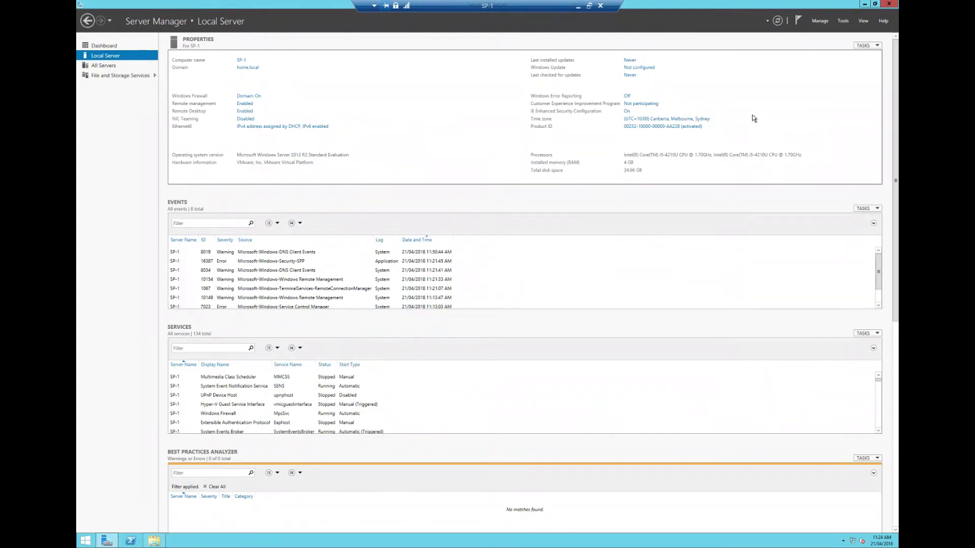
left_click(865, 3)
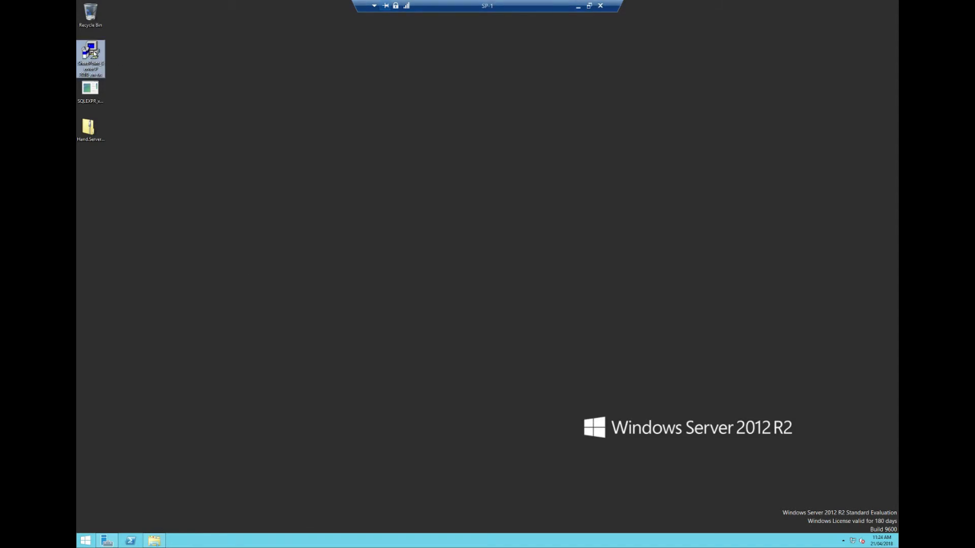
Copy ServerManagerCmd from the Hand.ServerManagerCmdEmul-Binaries zip into C:\Windows\System32
double_click(85, 125)
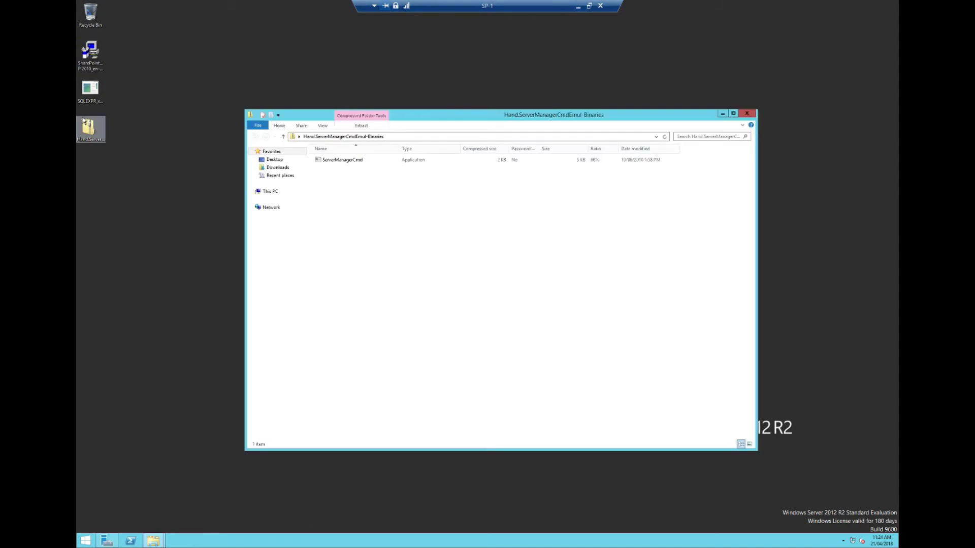
left_click(367, 161)
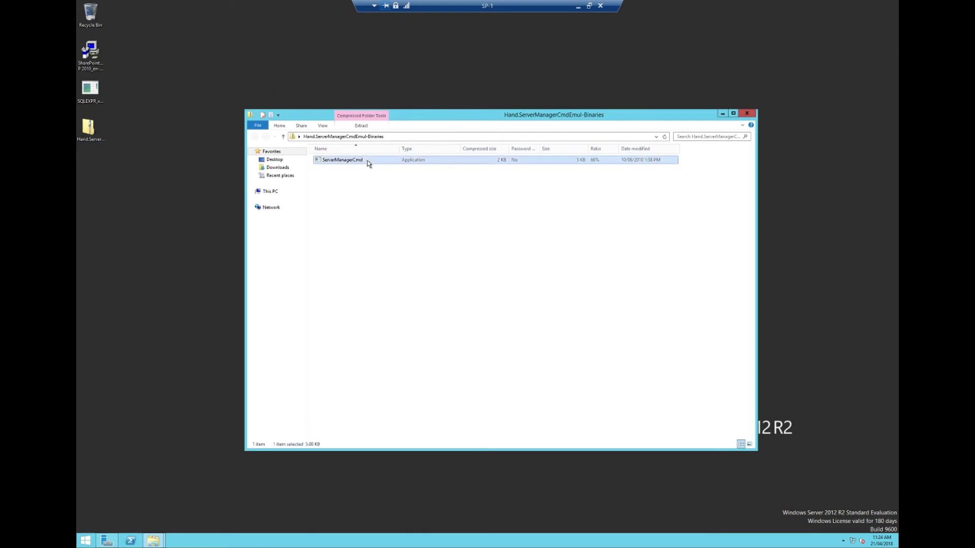
left_click(269, 191)
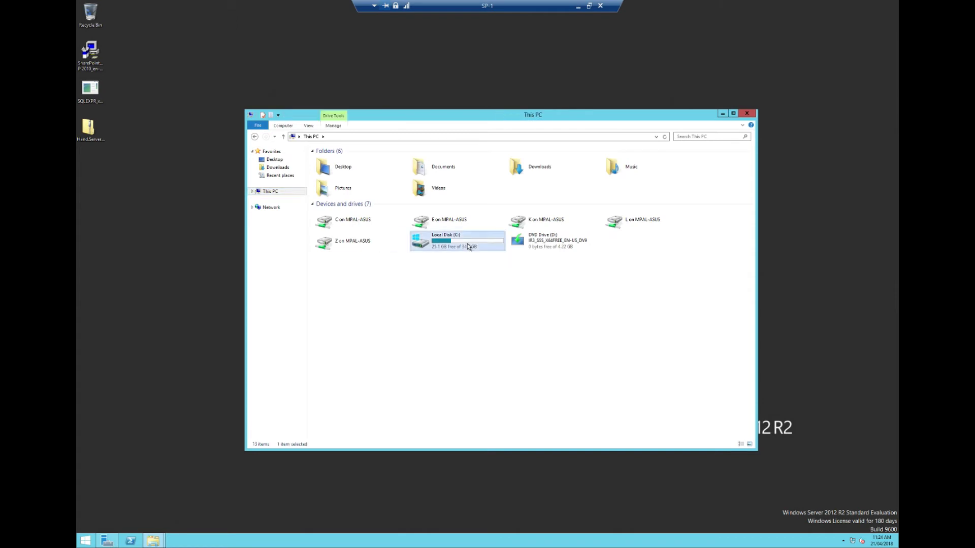
double_click(467, 244)
double_click(329, 193)
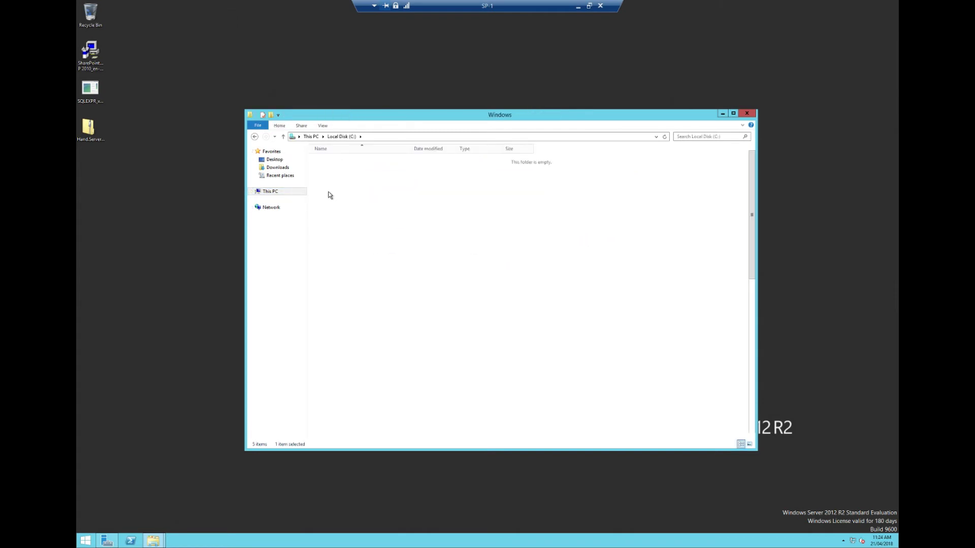
type("sys")
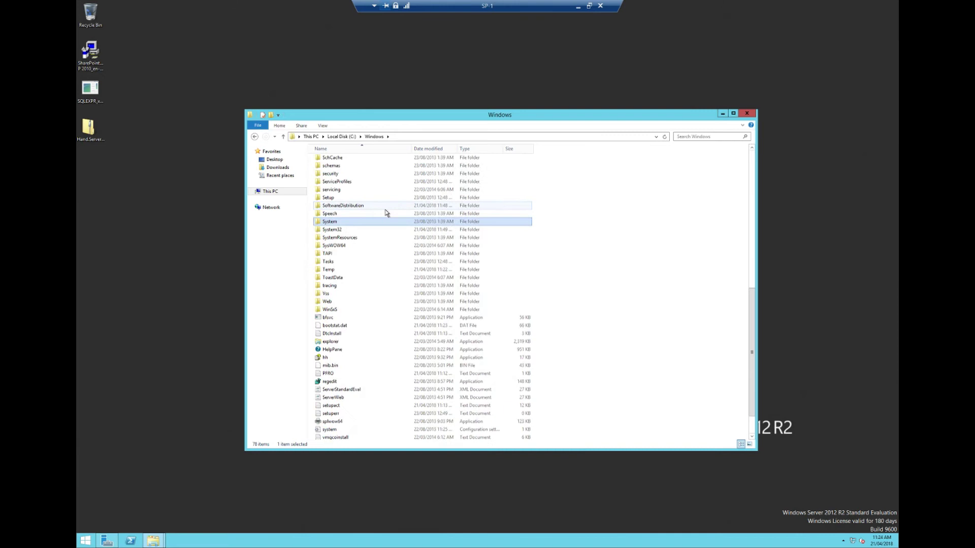
double_click(329, 230)
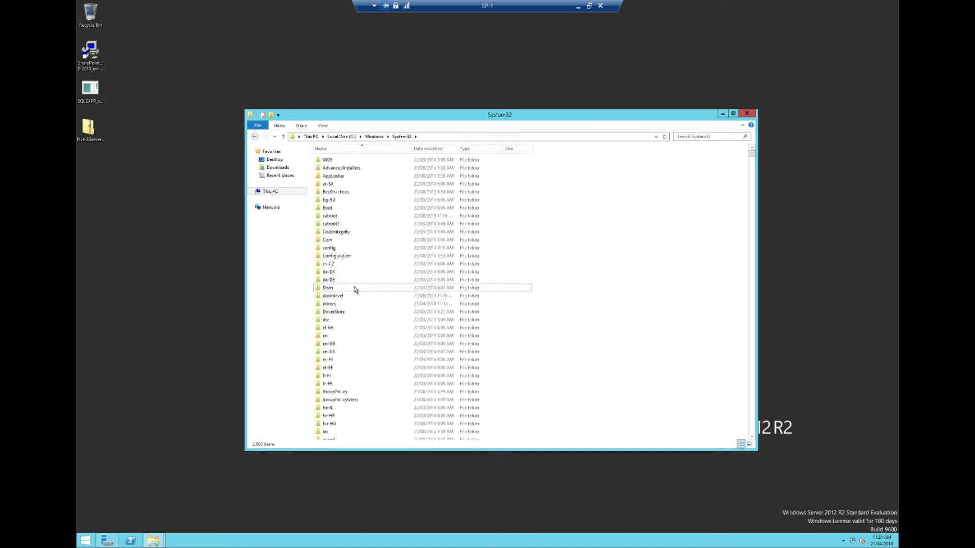
left_click(355, 287)
key("ctrl+v")
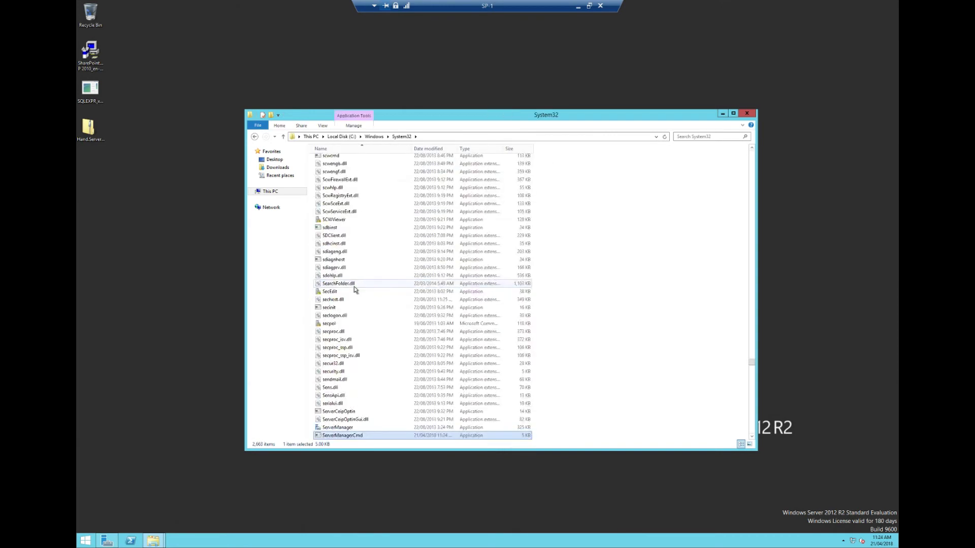
left_click(144, 169)
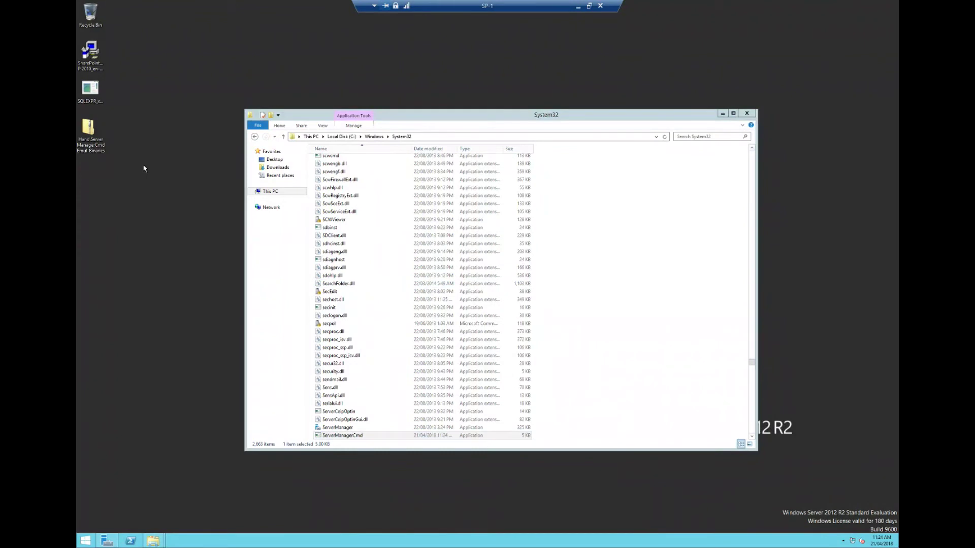
Run the SharePoint Foundation installer past the security warning and launch the prerequisites preparation tool
double_click(95, 71)
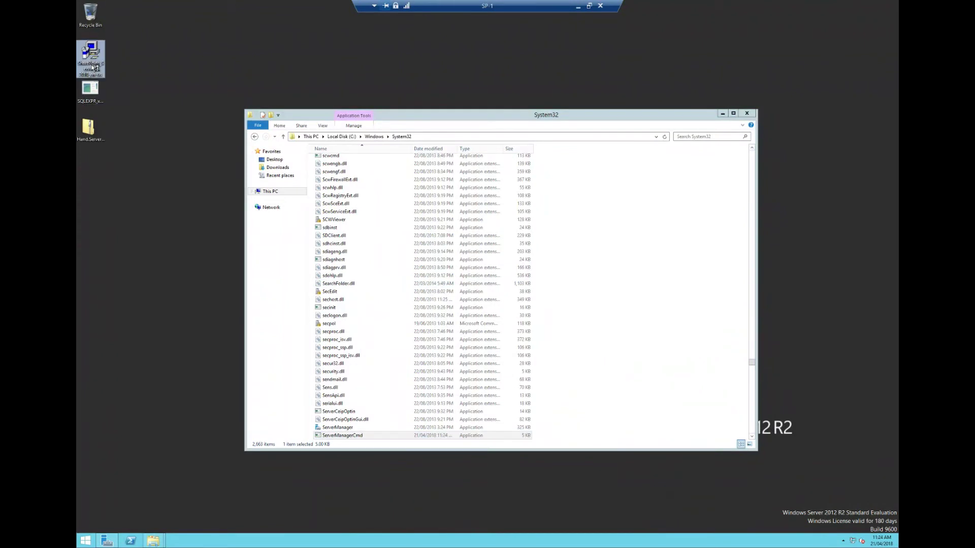
left_click(727, 118)
left_click(517, 282)
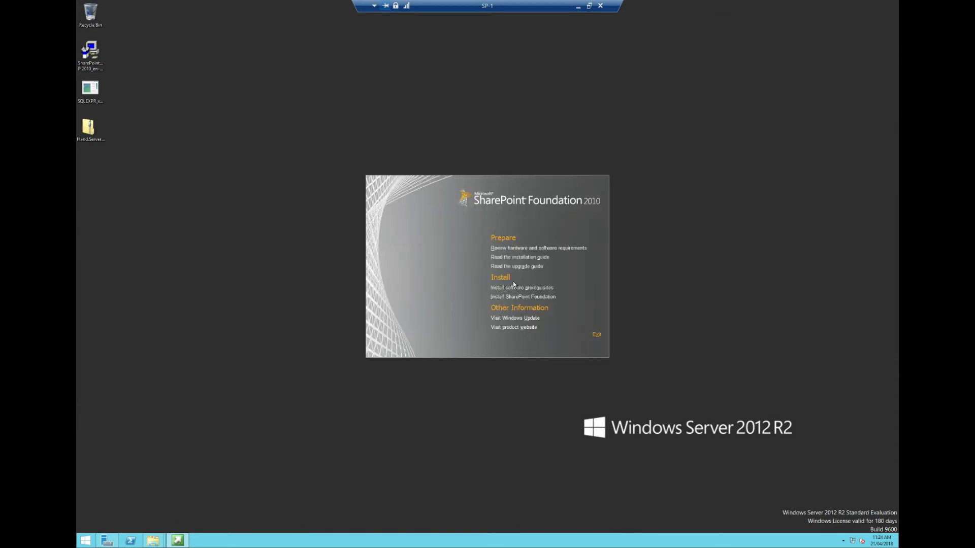
left_click(530, 288)
left_click(545, 289)
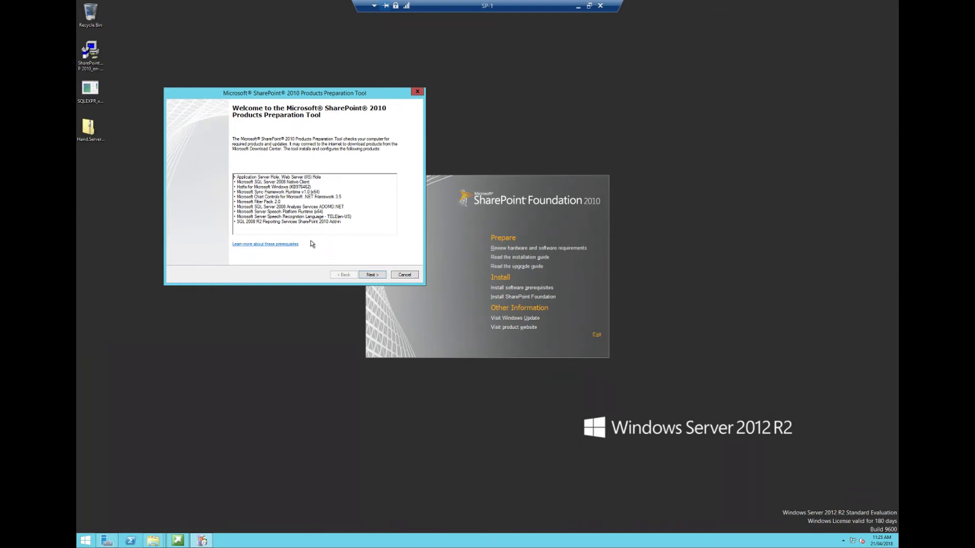
Accept the preparation tool's licence terms and begin the prerequisite installation
left_click(372, 274)
left_click(224, 255)
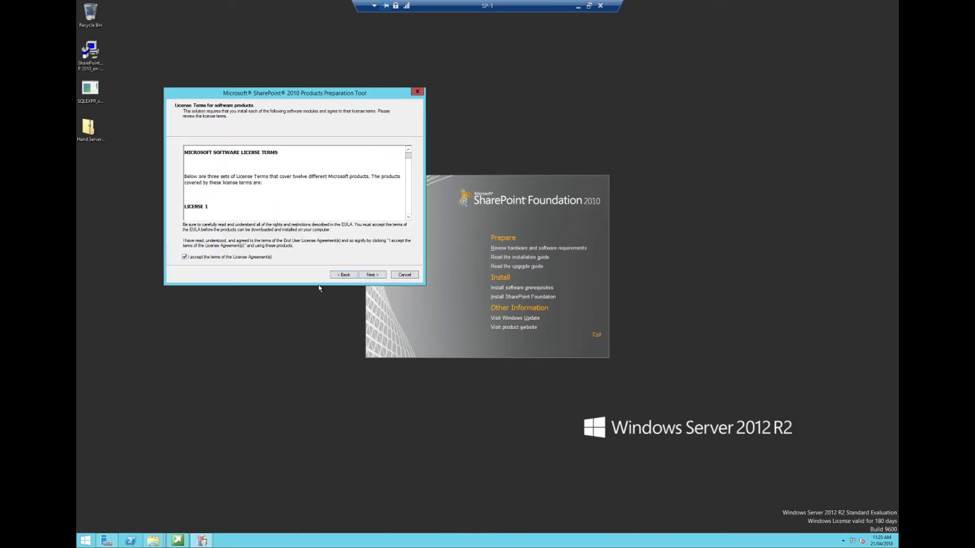
left_click(373, 276)
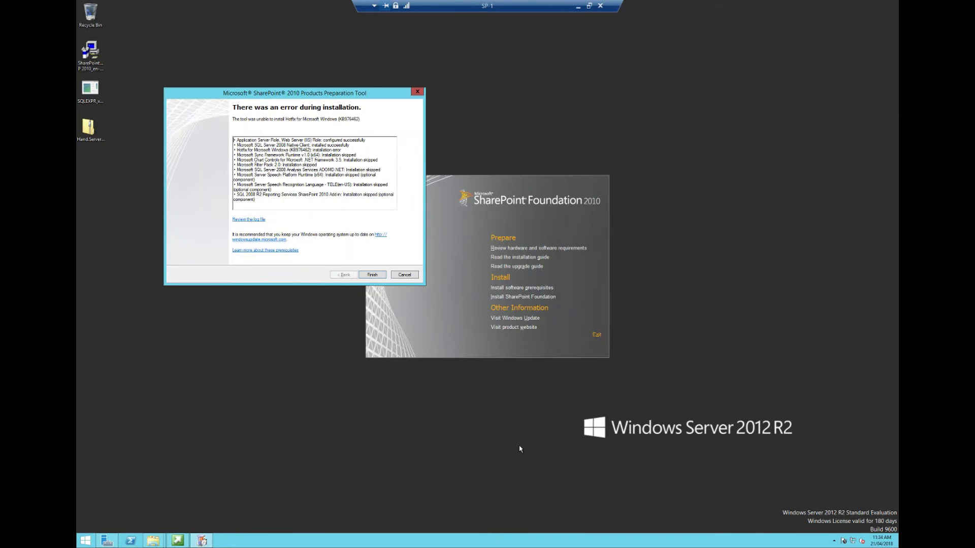
Copy ServerManagerCmd out of the zip to the desktop and paste it into System32 again
left_click(153, 540)
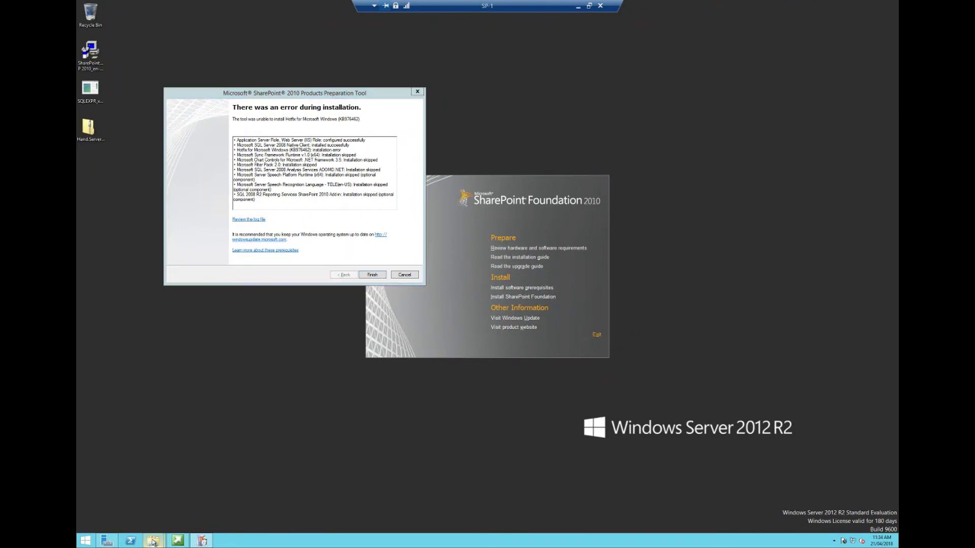
double_click(88, 130)
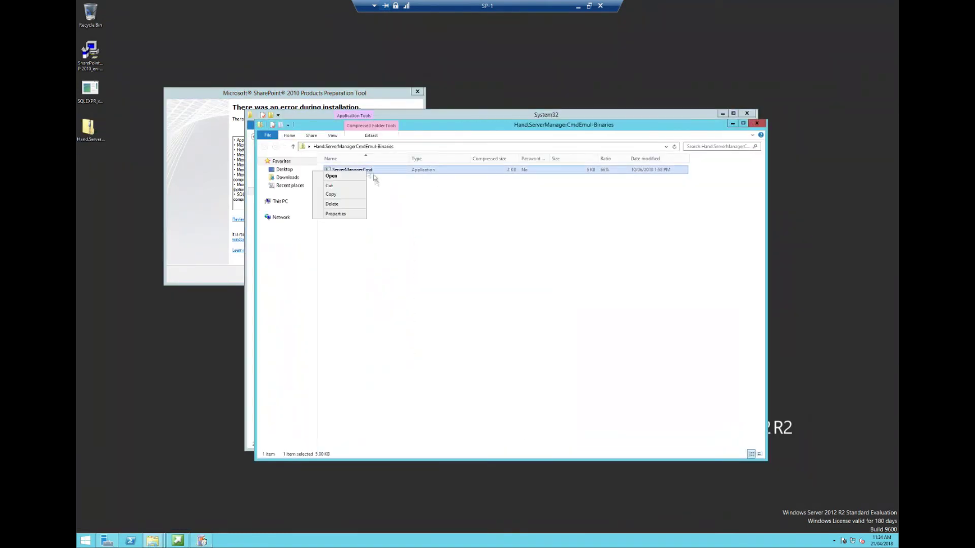
left_click_drag(169, 310, 89, 169)
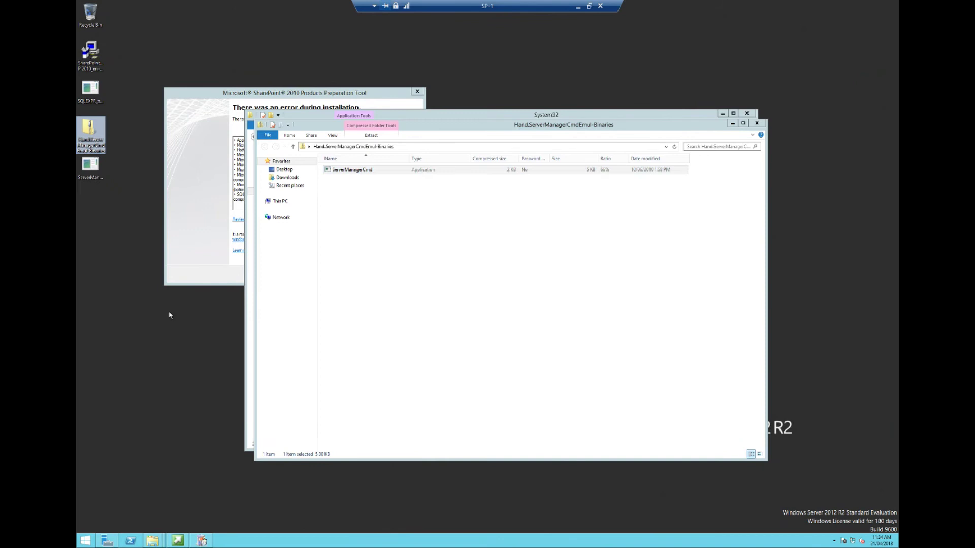
left_click(480, 114)
left_click(702, 332)
key("ctrl+v")
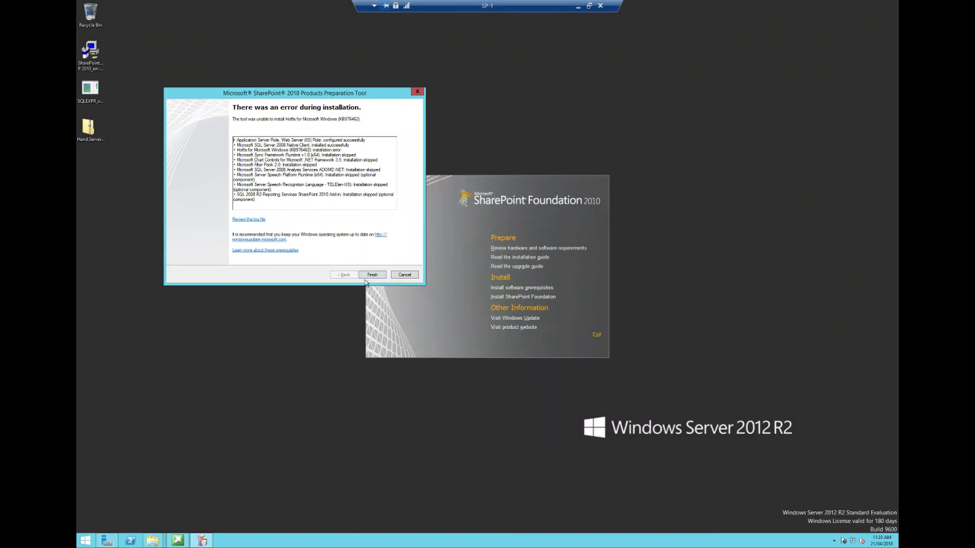
Review the first lines of the installation log and close the preparation tool's error report
left_click_drag(329, 145, 317, 145)
left_click_drag(243, 139, 358, 156)
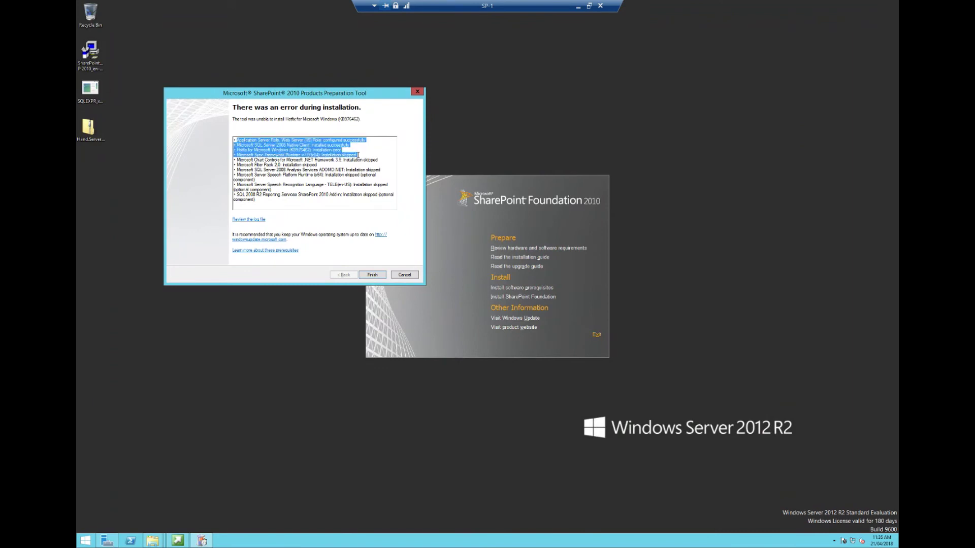
left_click(369, 275)
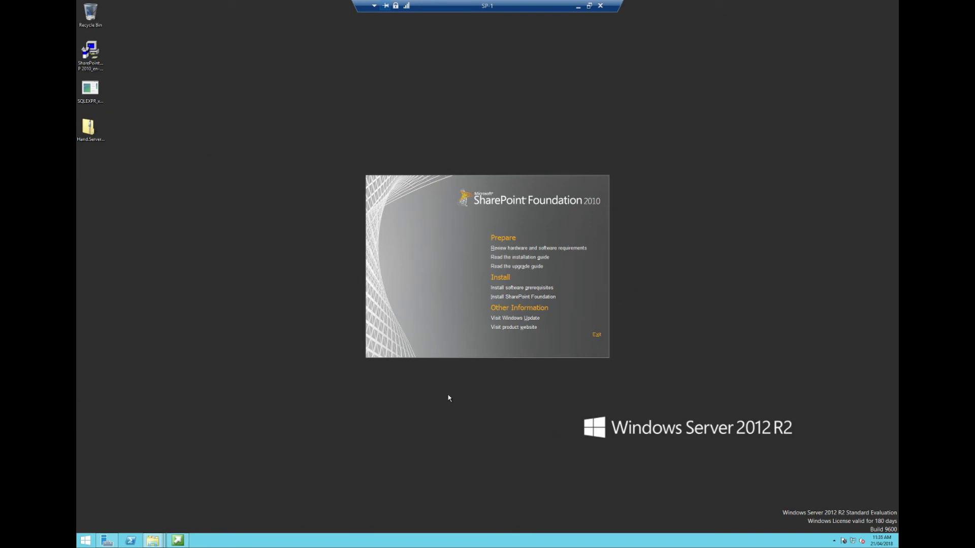
Rerun the preparation tool, accept its licence terms, and install all prerequisites to Installation Complete
left_click(535, 289)
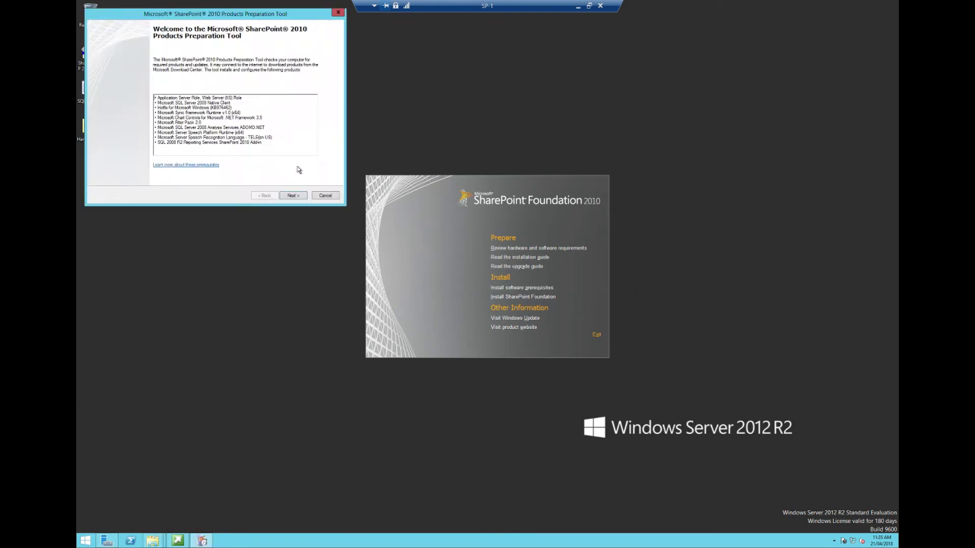
left_click(291, 197)
left_click(146, 178)
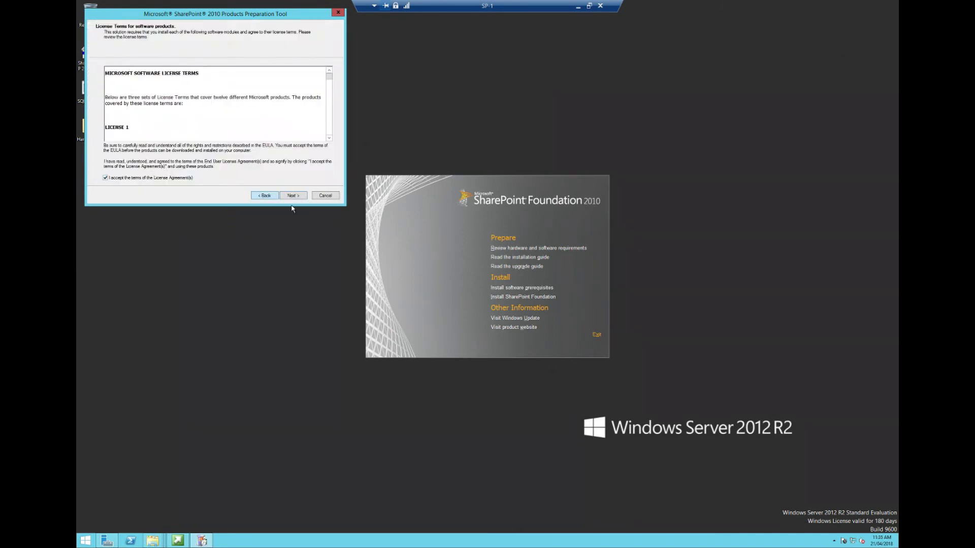
left_click(293, 199)
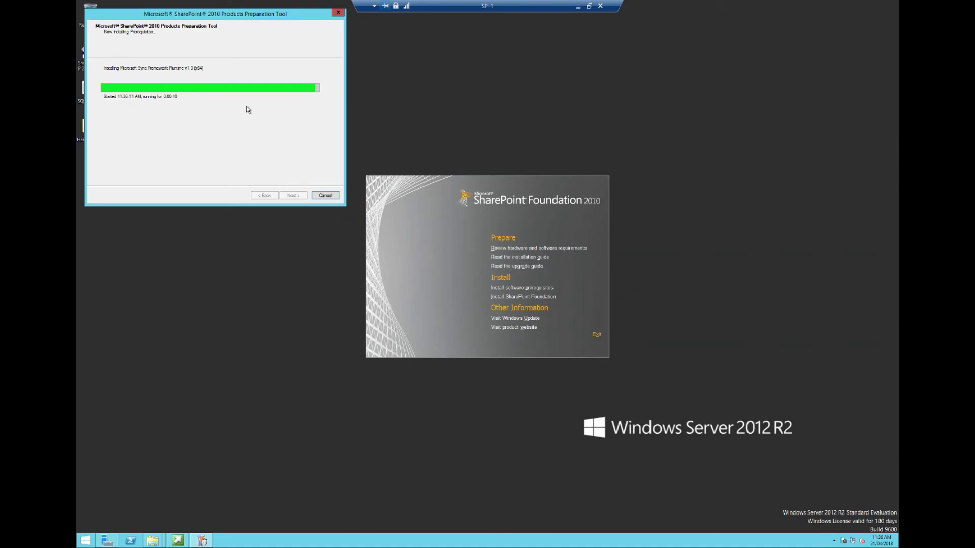
left_click_drag(257, 16, 479, 128)
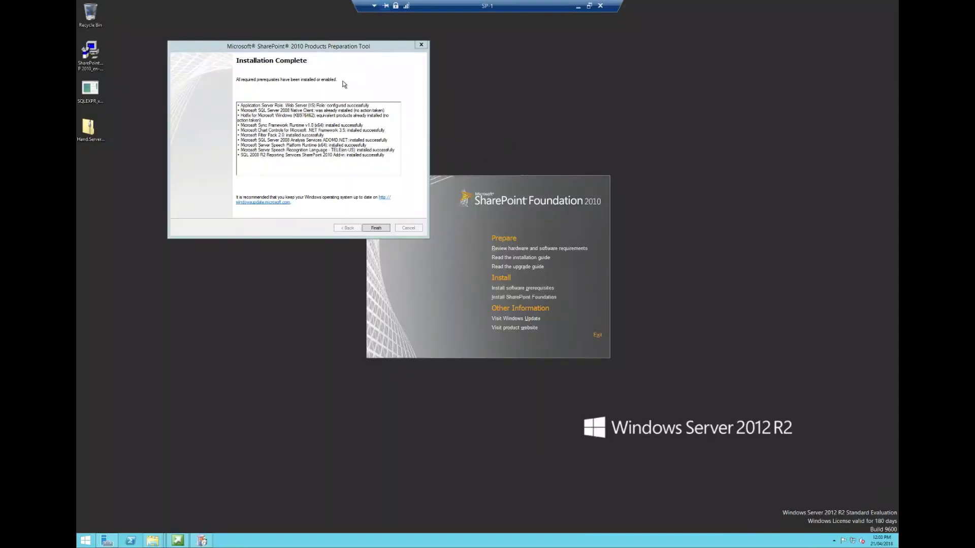
Finish the preparation tool and launch Install SharePoint Foundation, which reports a pending restart
left_click(297, 101)
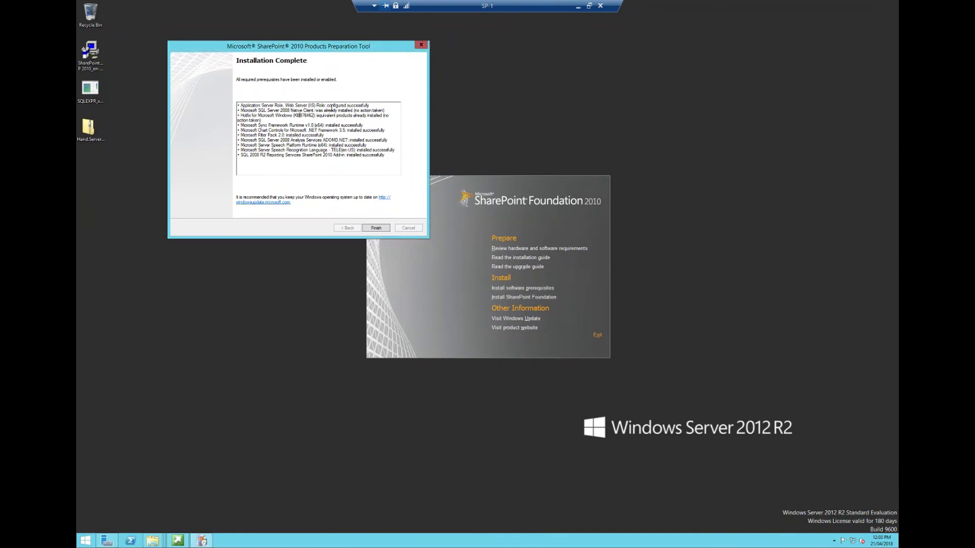
left_click_drag(299, 115, 350, 110)
left_click(359, 121)
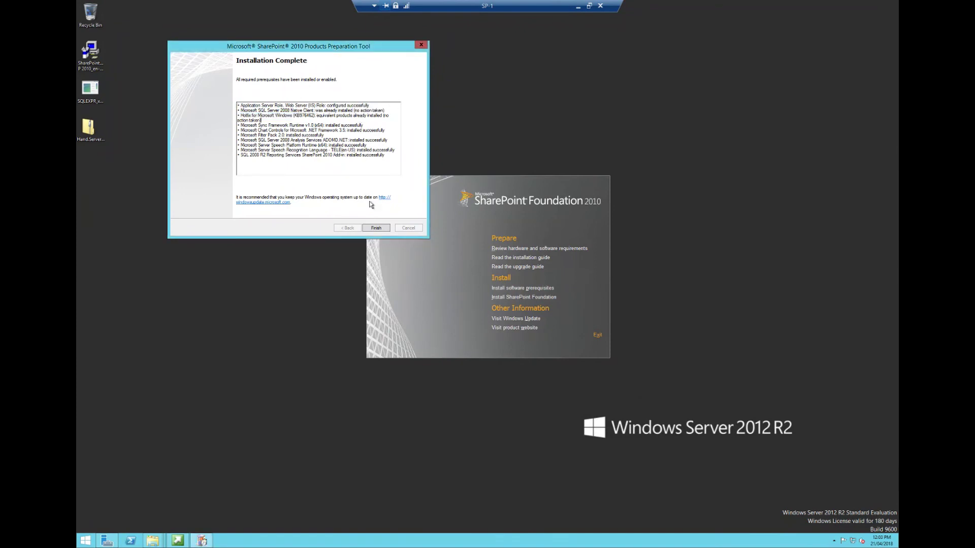
left_click(376, 227)
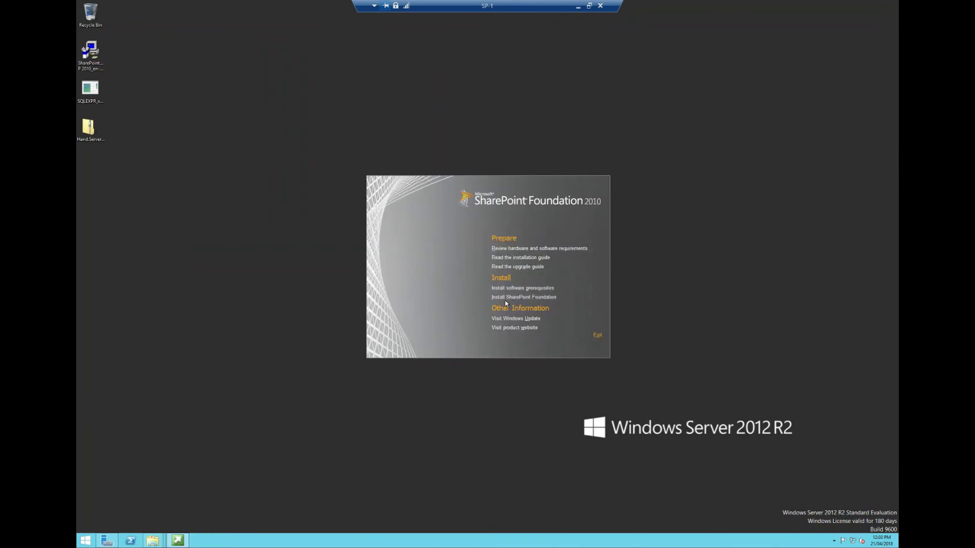
left_click(518, 298)
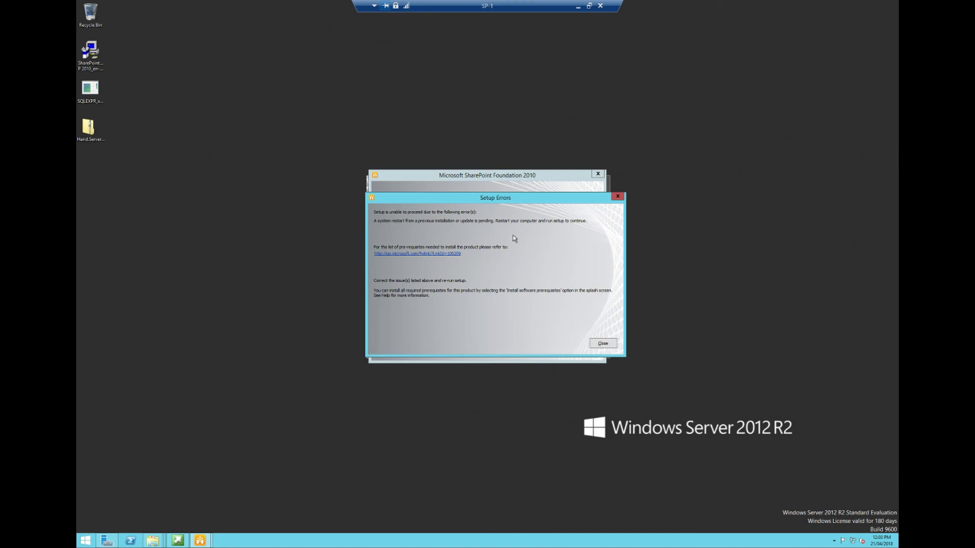
Restart SP-1 with Other (Planned) as the shutdown reason
left_click(86, 541)
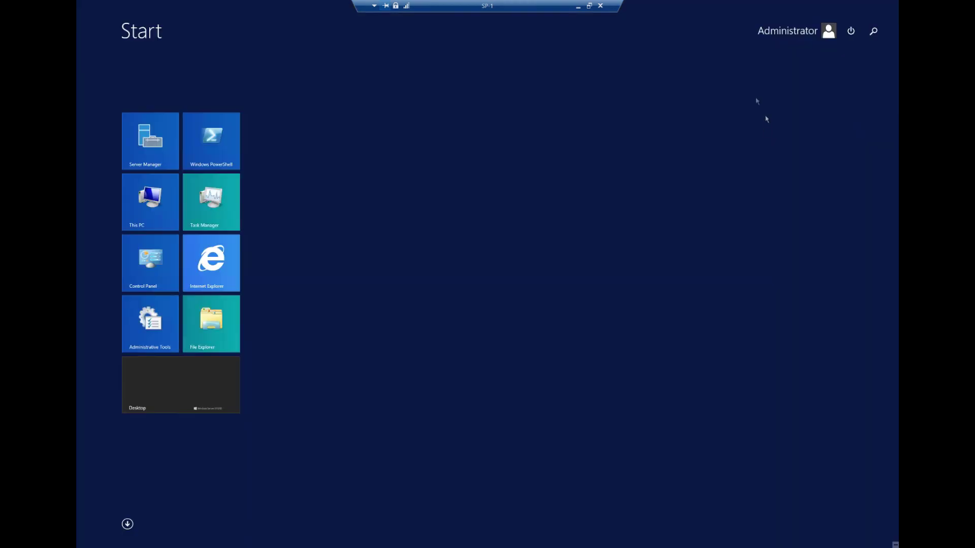
left_click(850, 31)
left_click(843, 84)
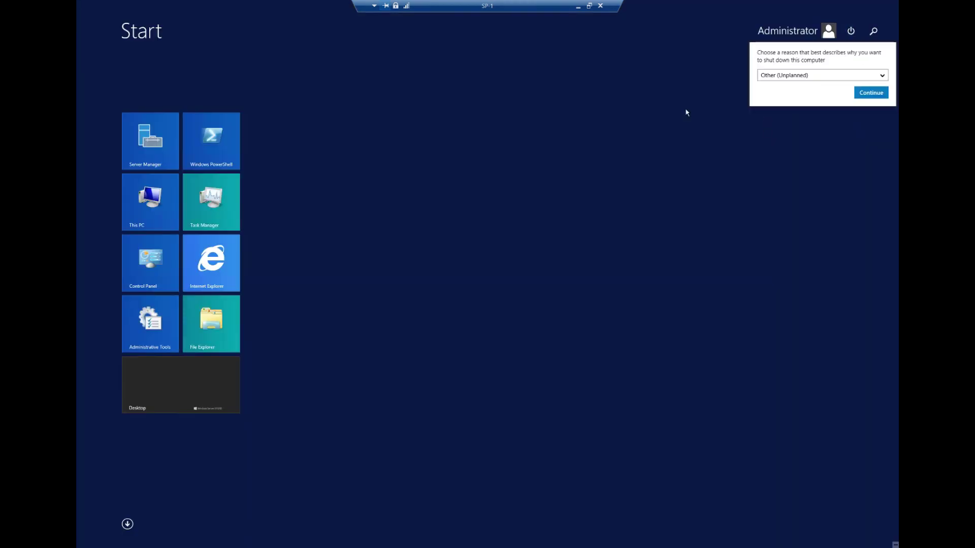
left_click(791, 75)
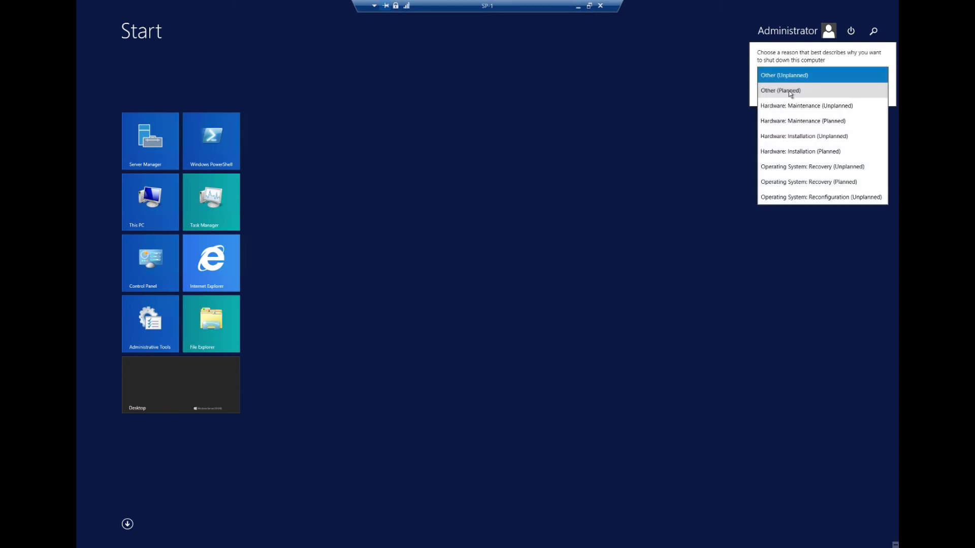
left_click(791, 90)
left_click(873, 96)
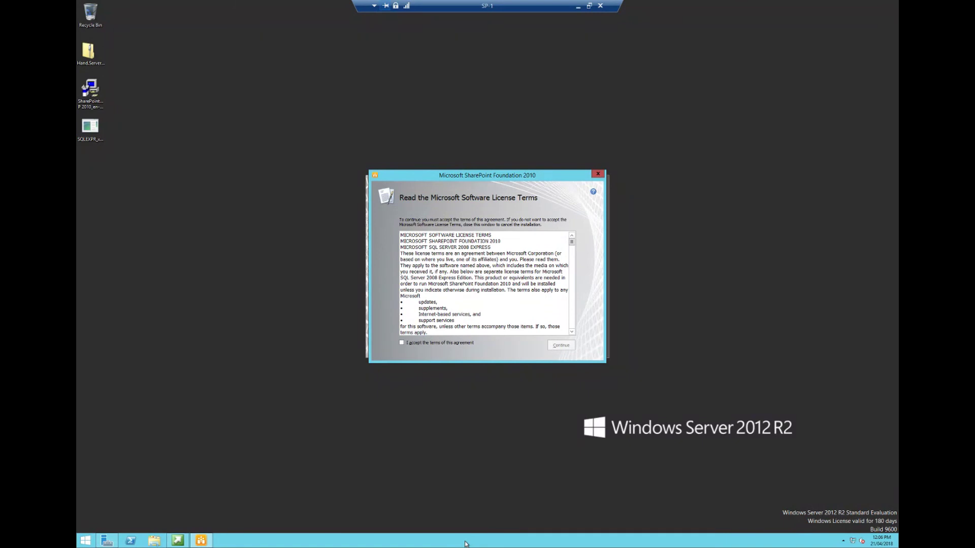
Accept the SharePoint licence terms and run the Standalone installation to completion
left_click(422, 344)
left_click(564, 346)
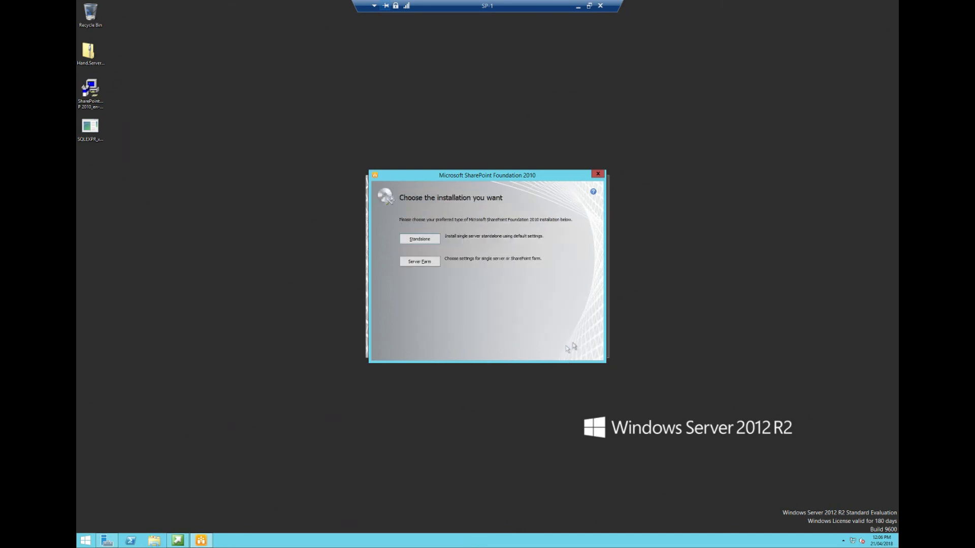
left_click(420, 239)
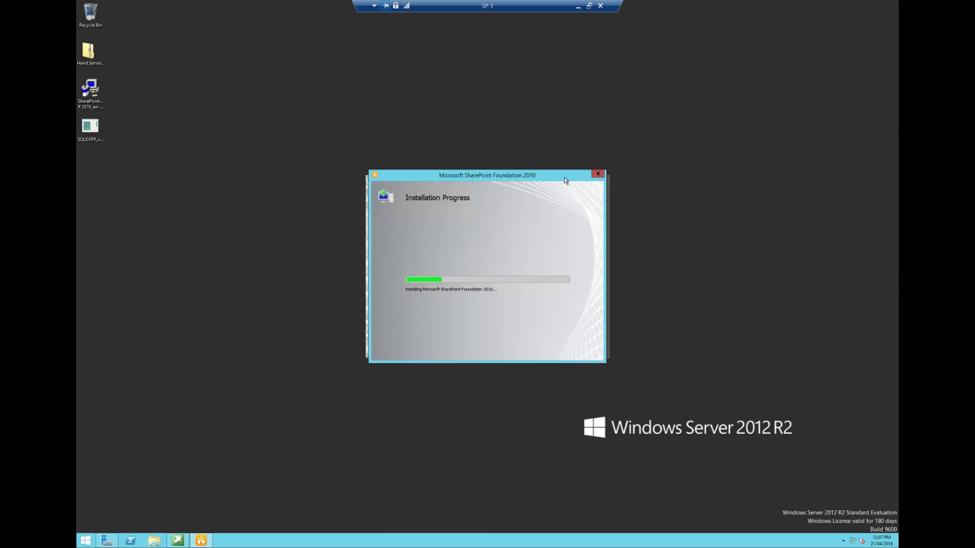
left_click_drag(565, 181, 461, 118)
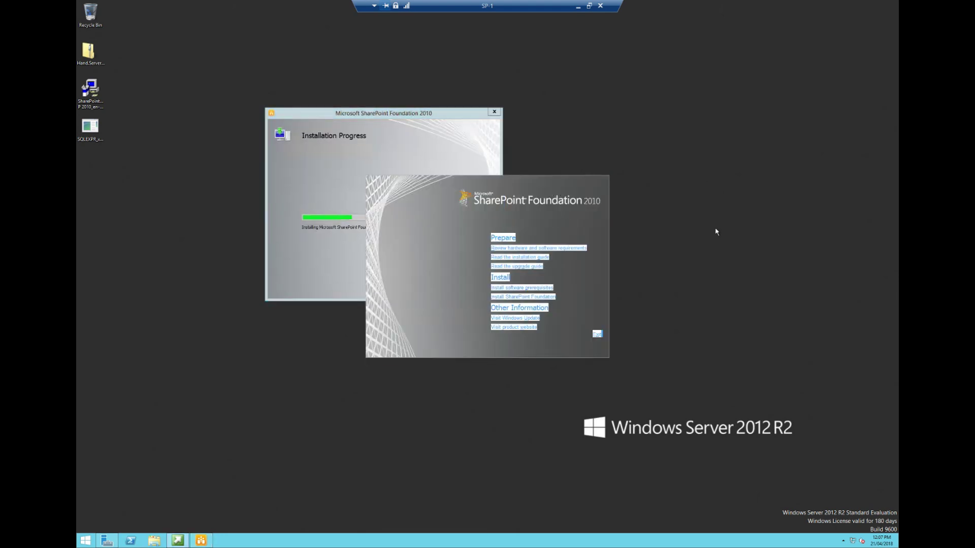
left_click(394, 153)
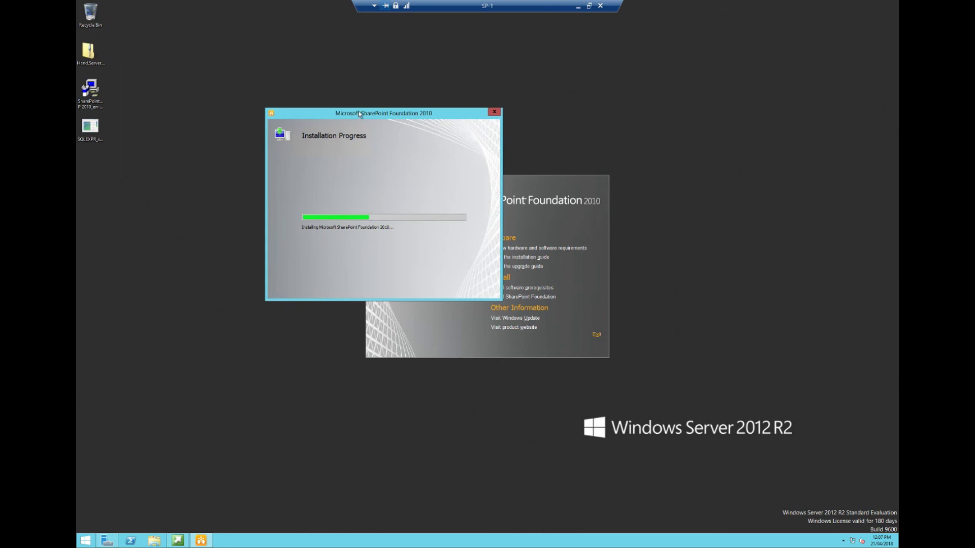
left_click_drag(384, 115, 463, 130)
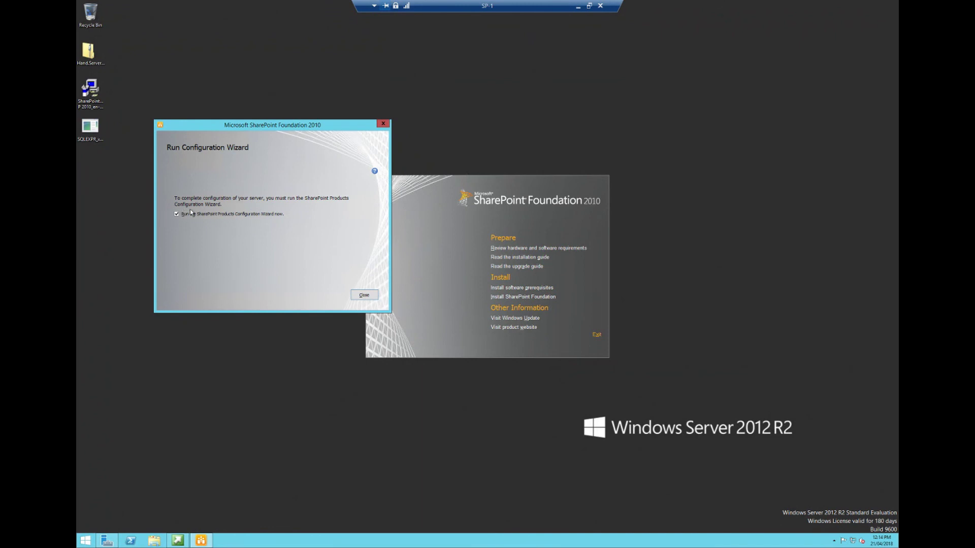
Close setup into the Configuration Wizard, exit the splash screen, and allow services to restart
left_click(363, 295)
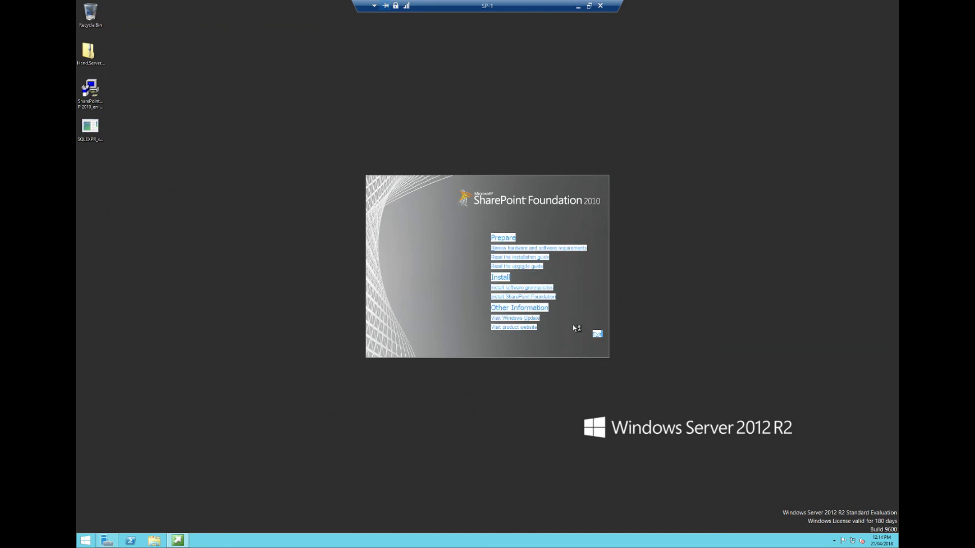
left_click(597, 334)
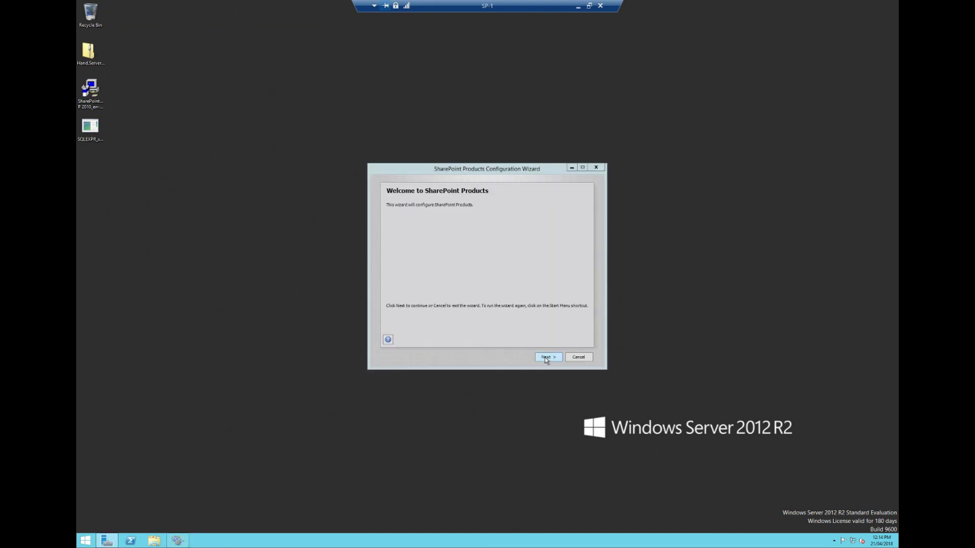
left_click(546, 358)
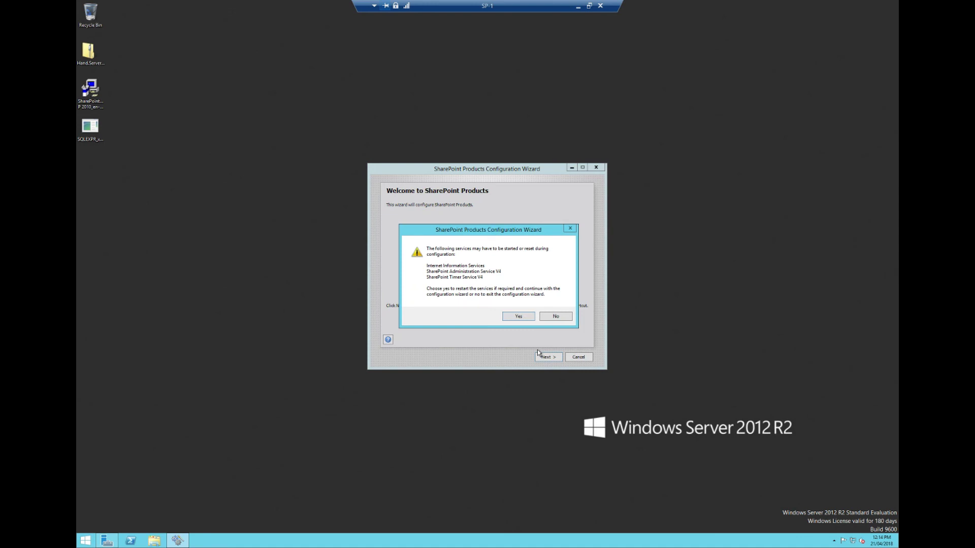
left_click(517, 316)
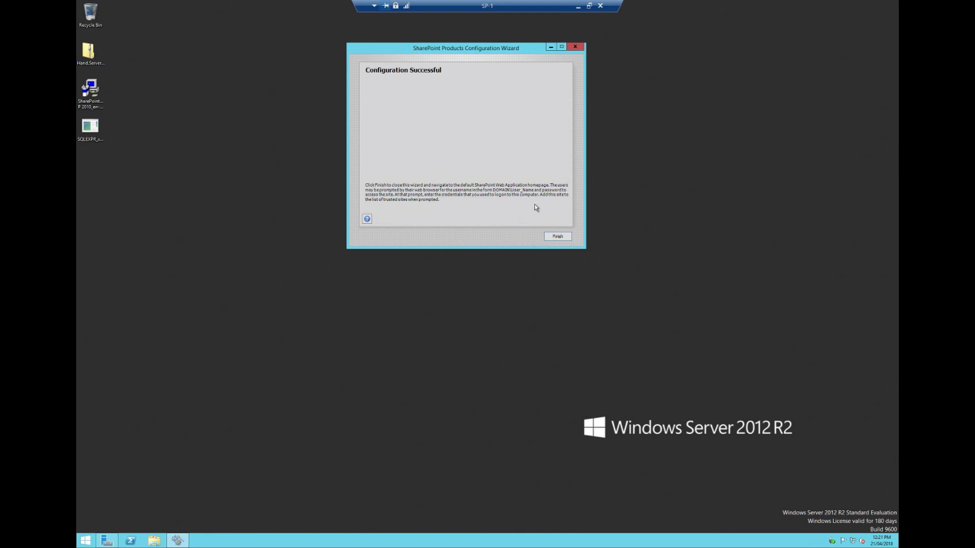
Open the configuration wizard's help, then close the help window
left_click(367, 219)
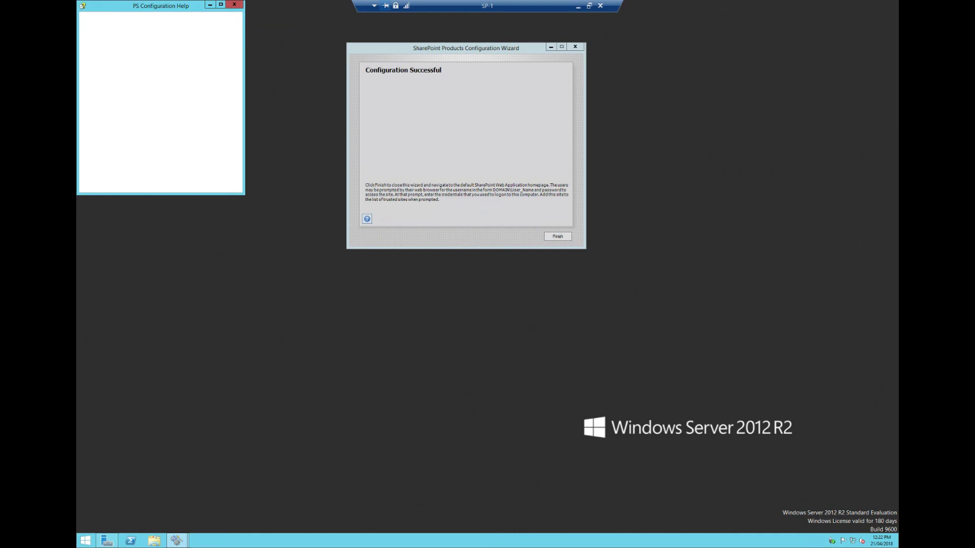
key("alt+F4")
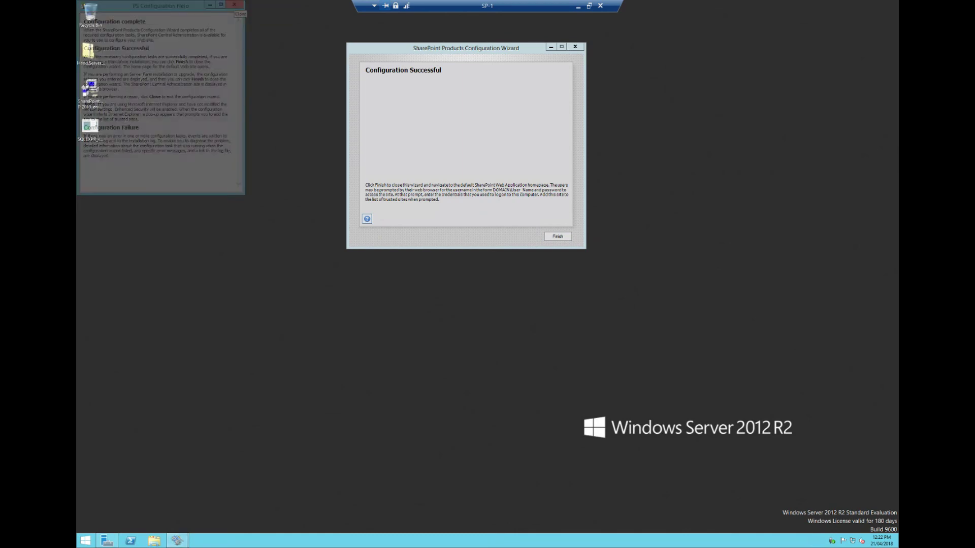
left_click(555, 237)
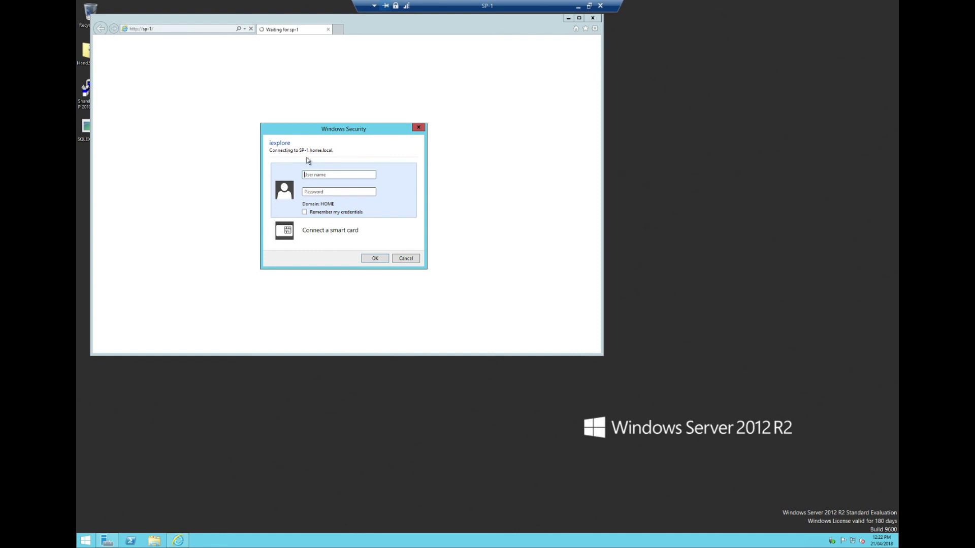
type("istrator")
key("Tab")
type("**********")
key("Return")
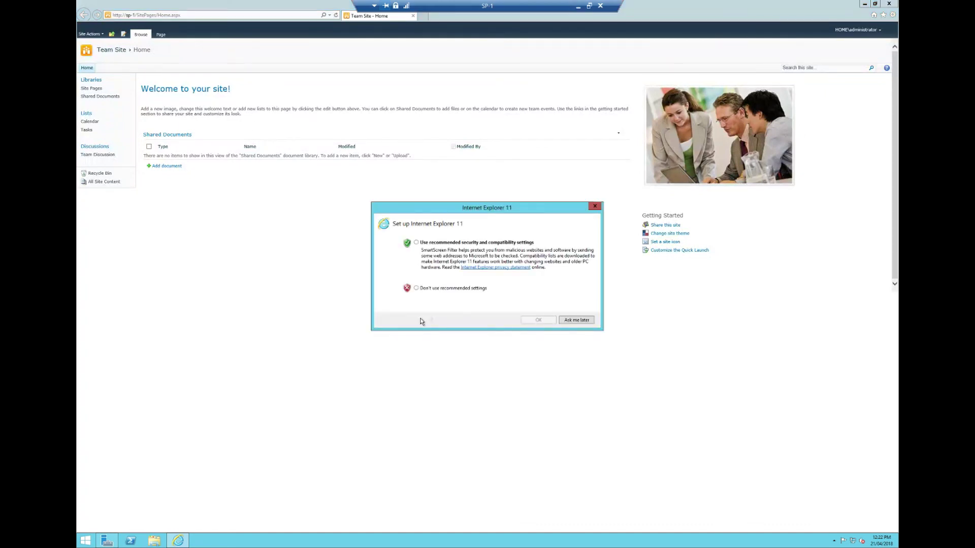
Dismiss the Internet Explorer 11 setup with Don't use recommended settings
left_click(451, 288)
left_click(539, 320)
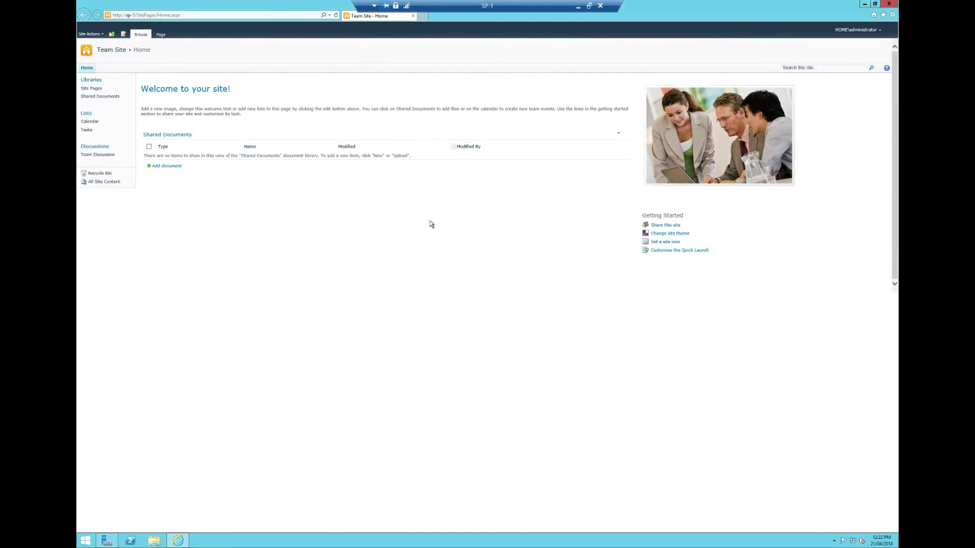